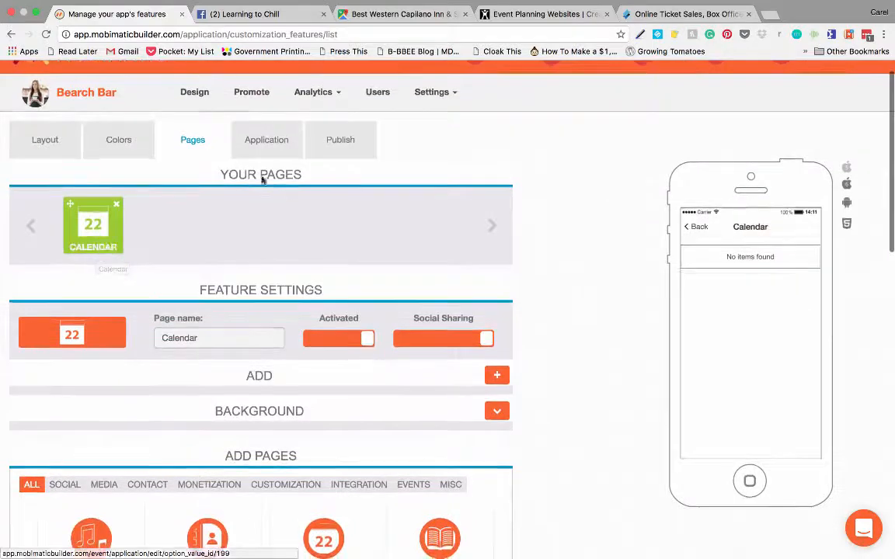
- Look through the icon choices for the calendar page and rename the page to My Calendar
scroll(182, 228, down, 1)
scroll(182, 228, down, 5)
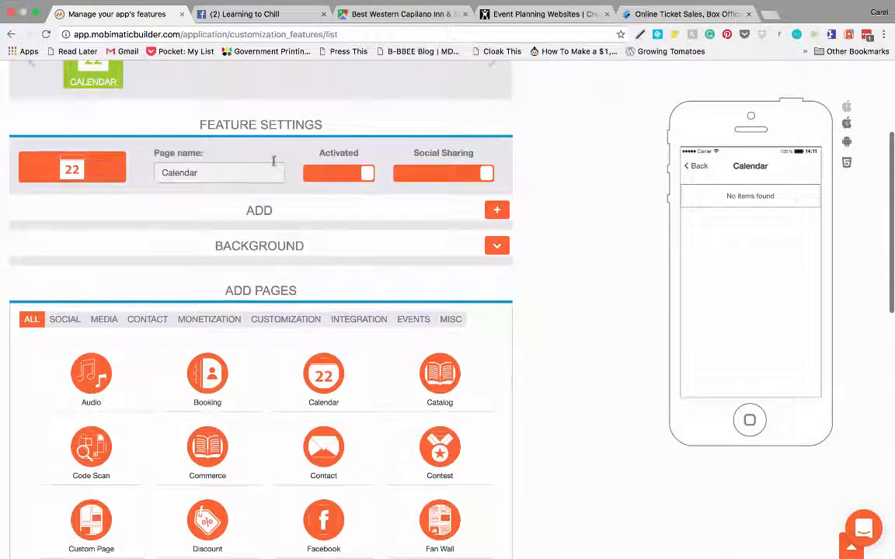
click(87, 172)
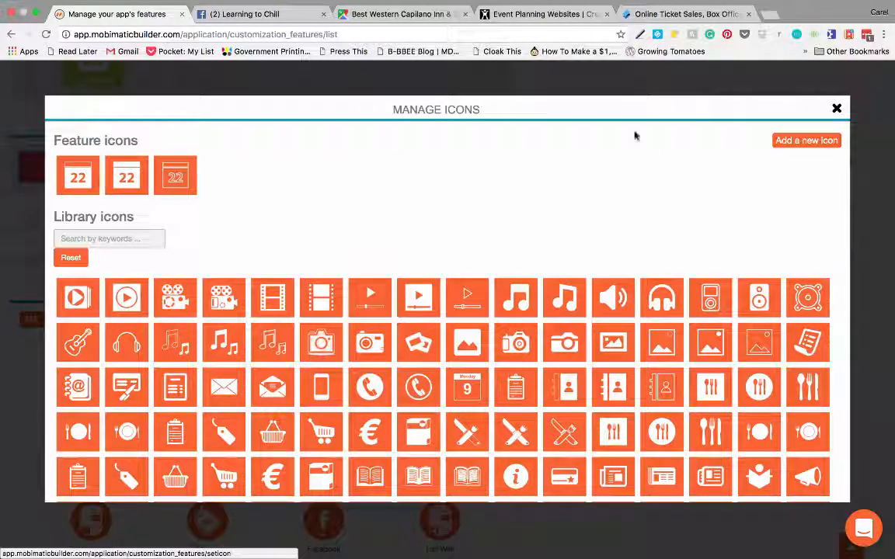
click(836, 109)
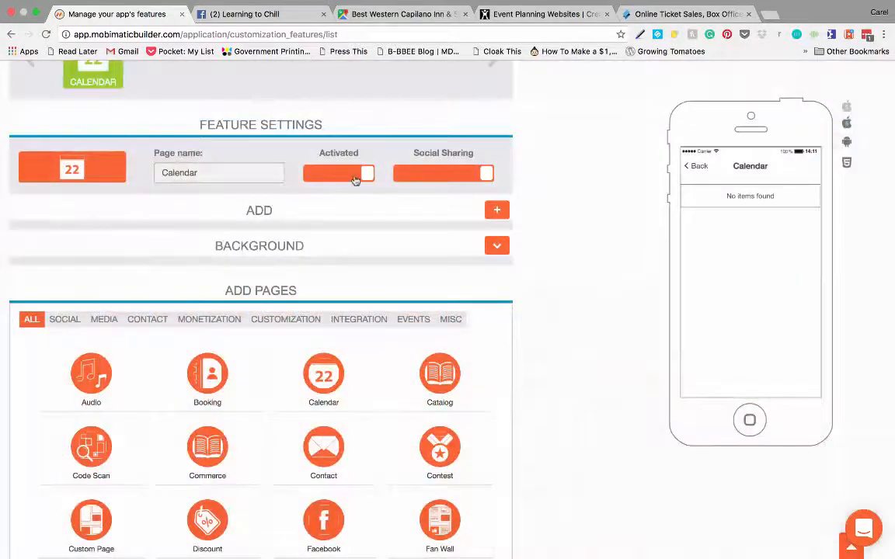
click(161, 173)
text(My)
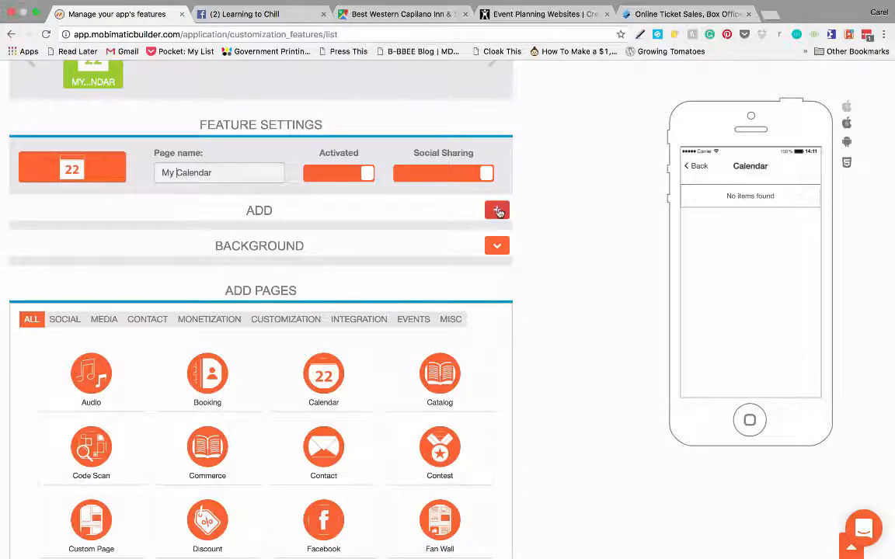
- Start adding an iCal calendar to the page and give it the title Ical
click(497, 211)
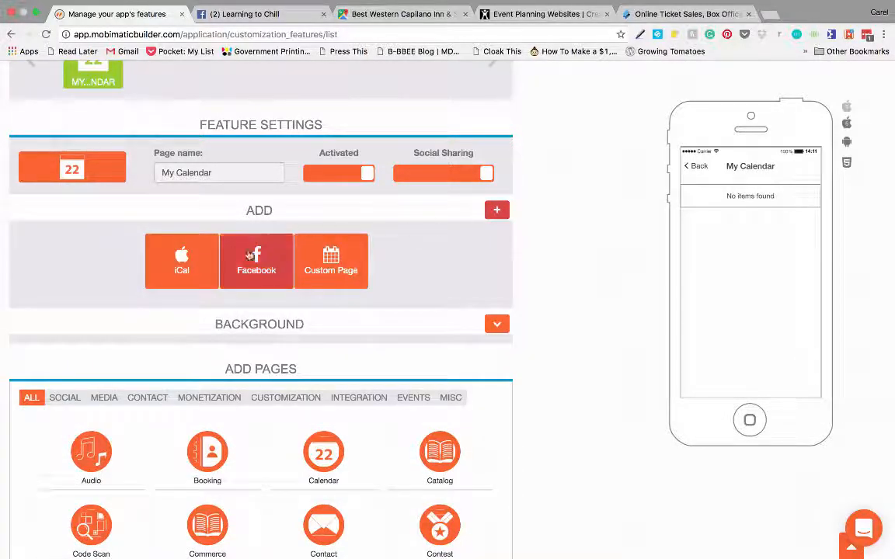
click(181, 265)
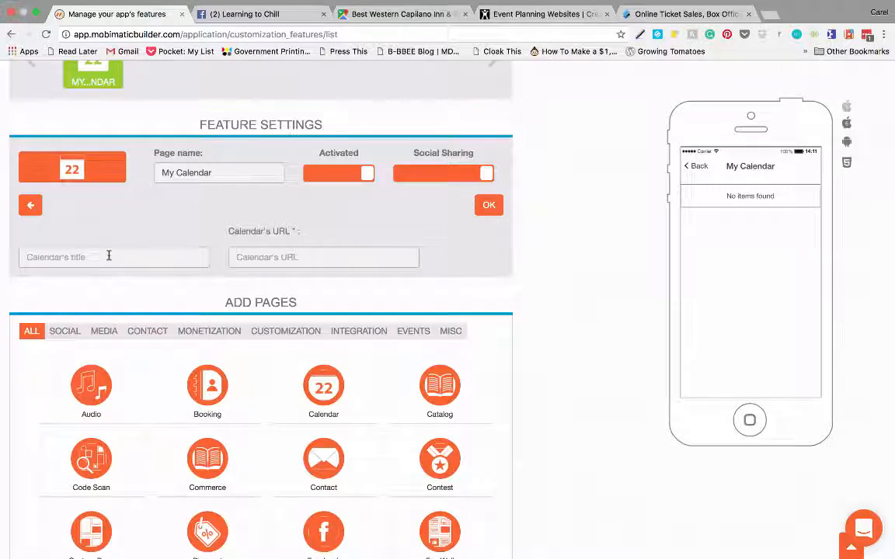
text(Ical)
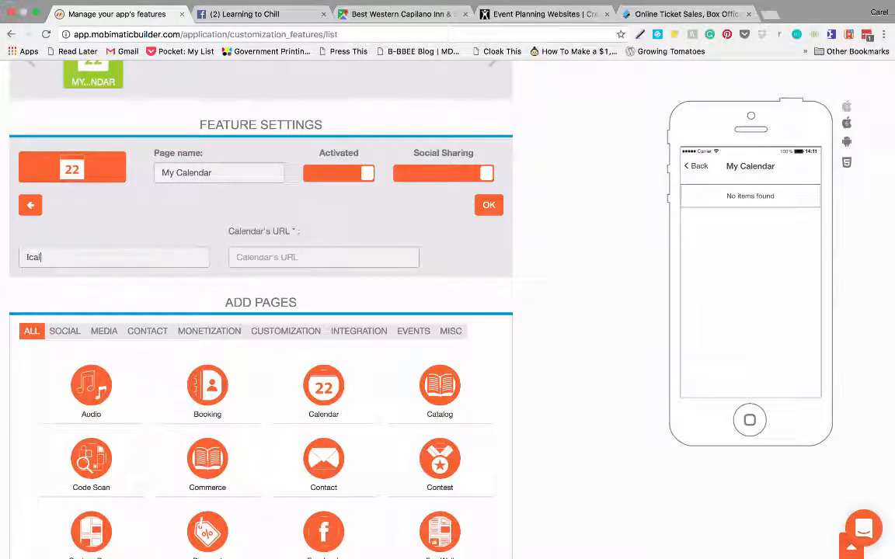
click(252, 260)
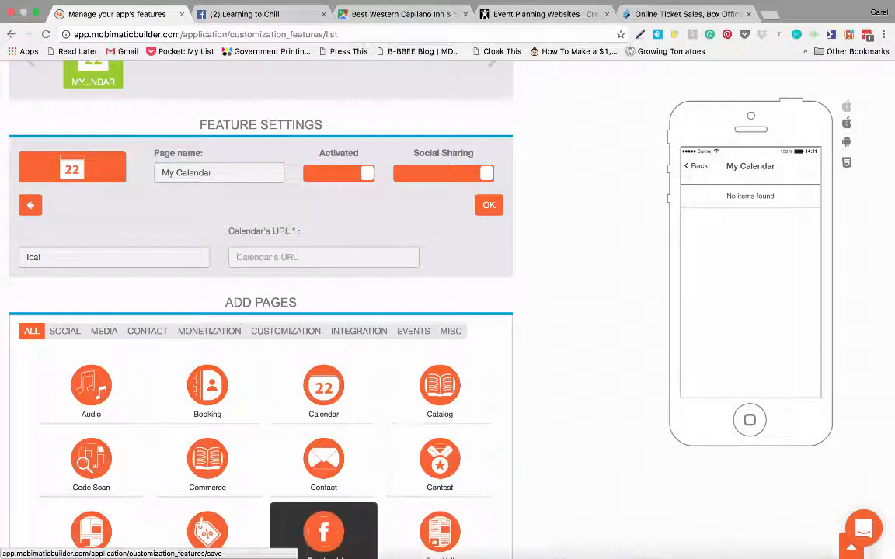
- Switch to the Calendar app, open the Work calendar's sharing settings, and turn Public Calendar off and back on
mouse_move(302, 548)
click(181, 543)
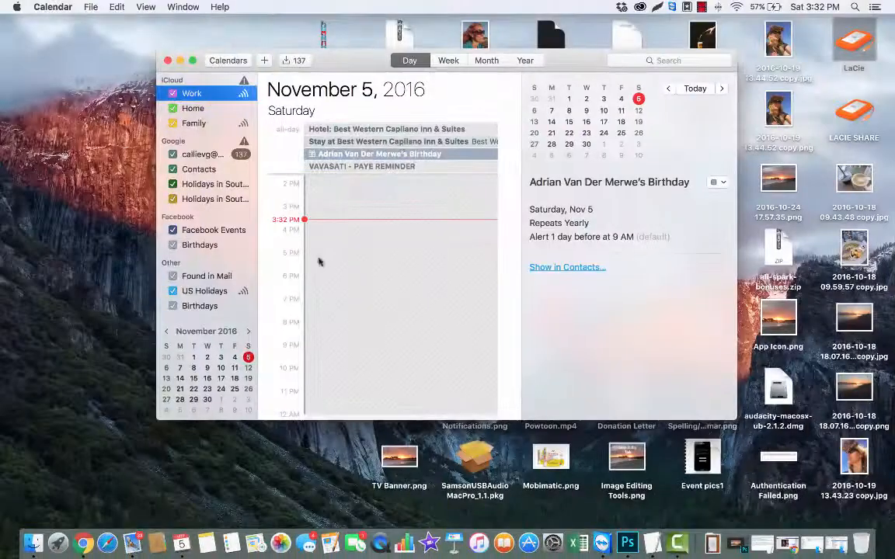
double_click(191, 94)
right_click(175, 94)
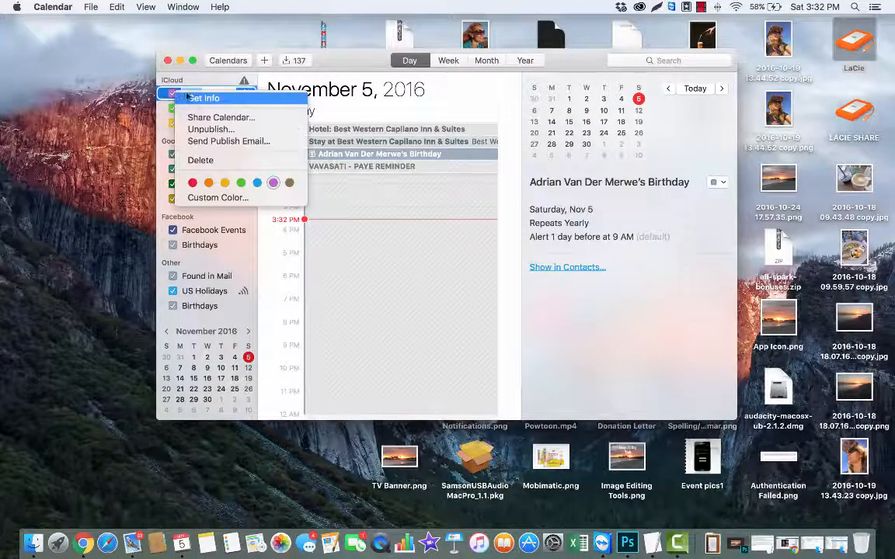
click(216, 118)
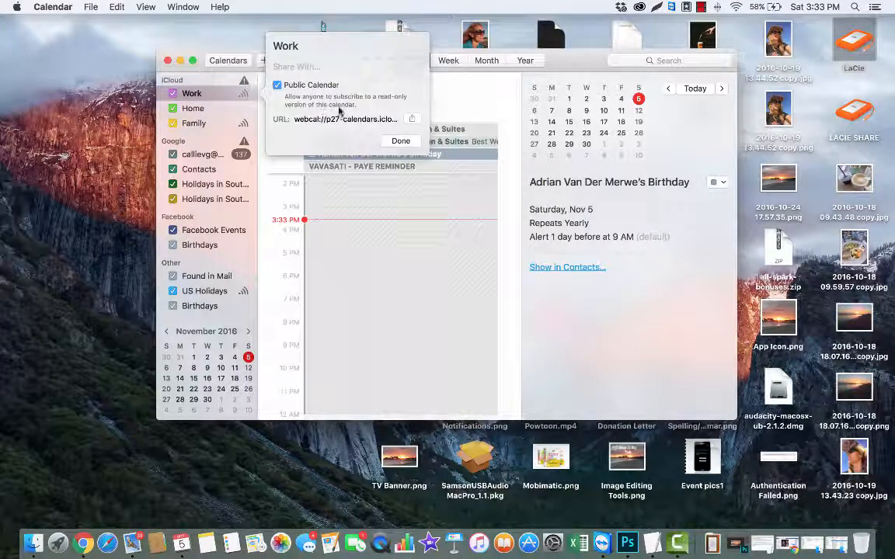
click(276, 85)
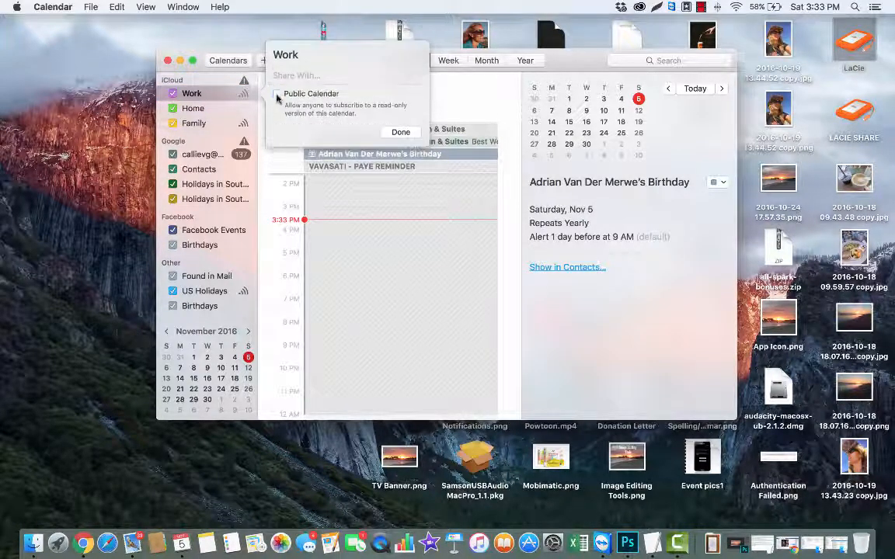
click(276, 94)
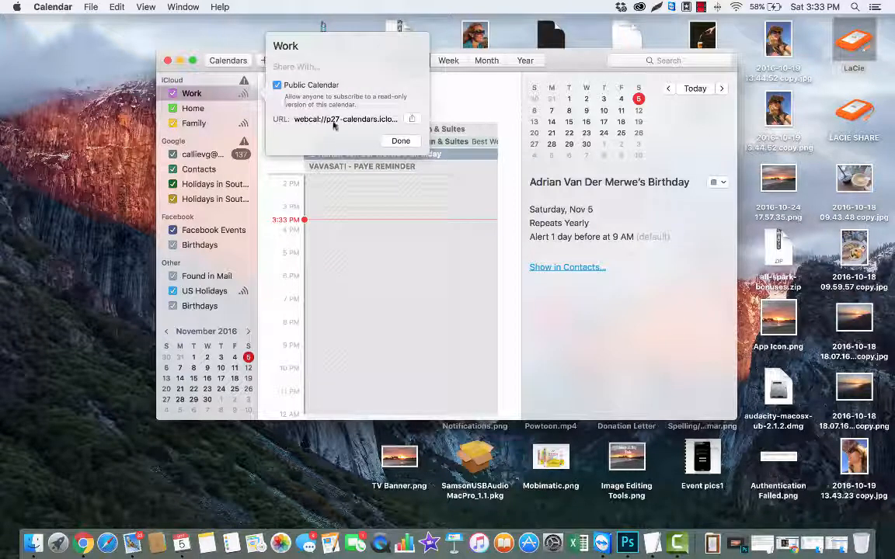
- Copy the full public subscription URL of the Work calendar
drag(295, 120, 404, 121)
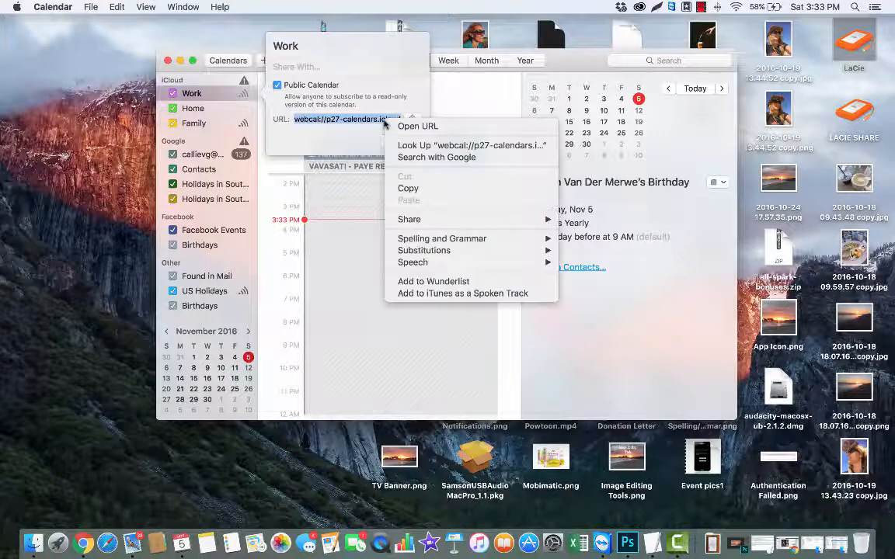
right_click(386, 118)
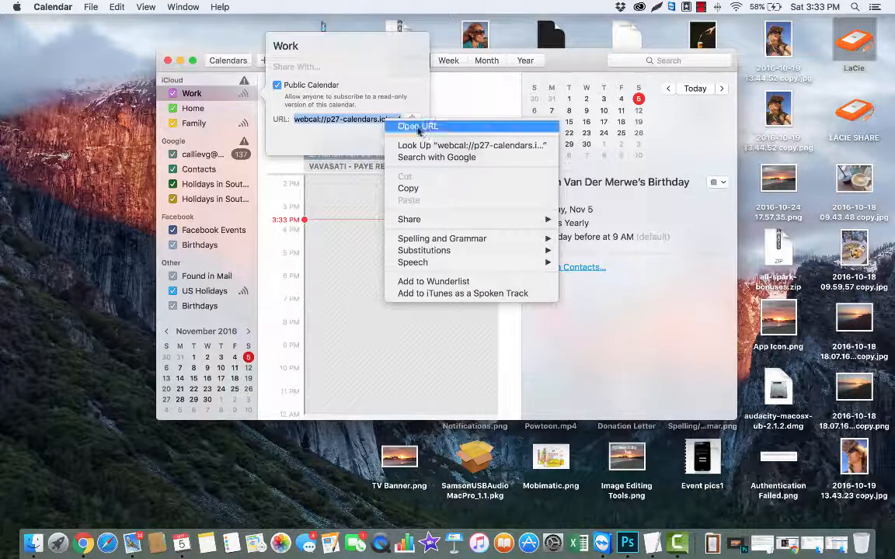
click(407, 102)
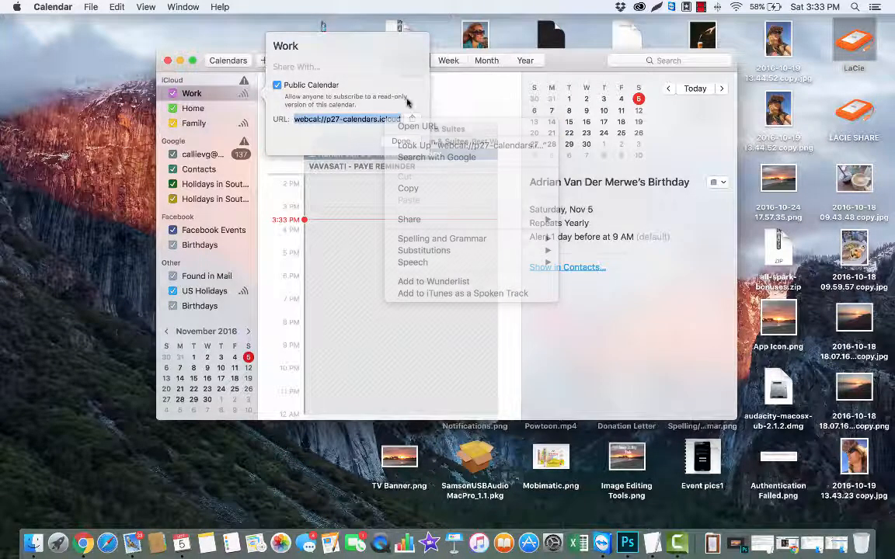
- Switch to Chrome, paste the copied address as the iCal calendar's URL, and go back to the calendar types without confirming
click(84, 544)
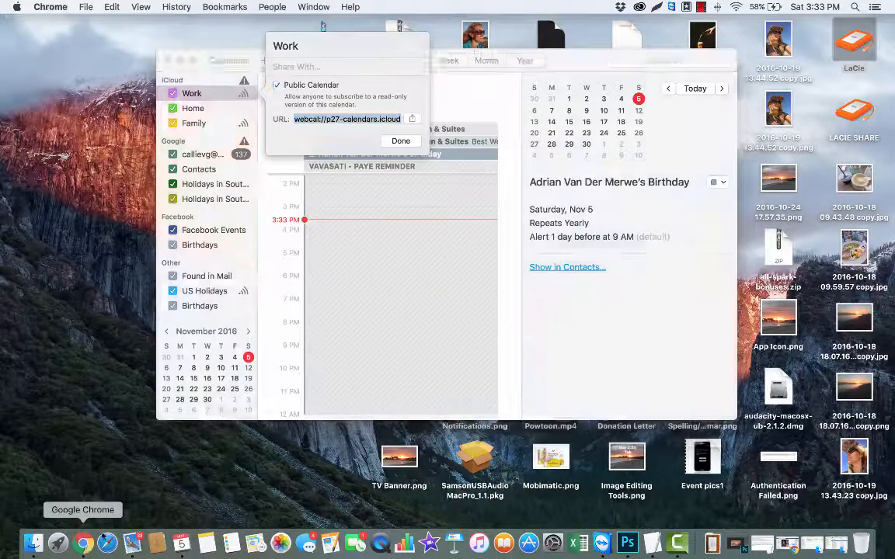
click(292, 258)
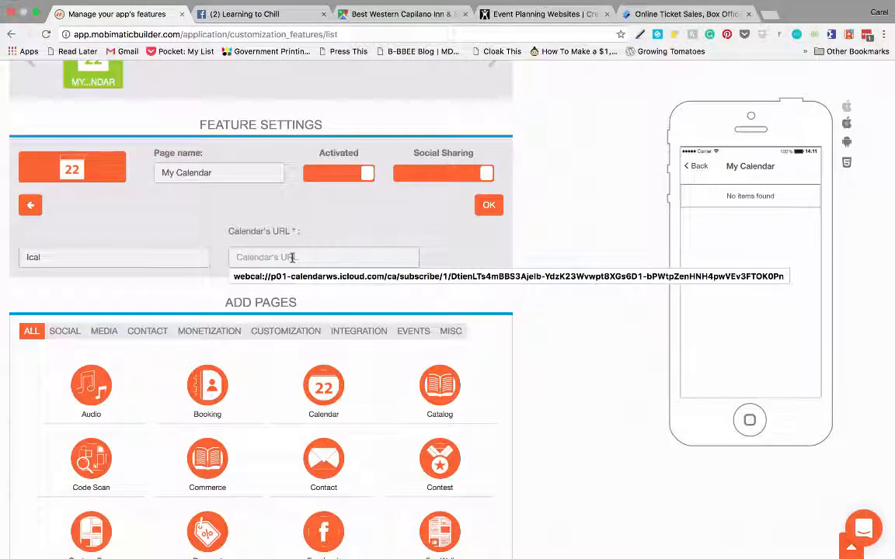
key(super+v)
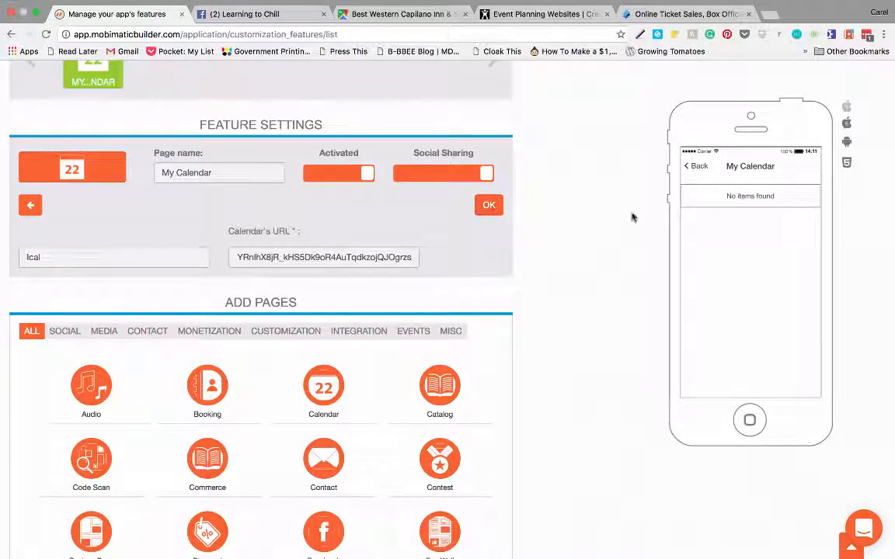
click(30, 204)
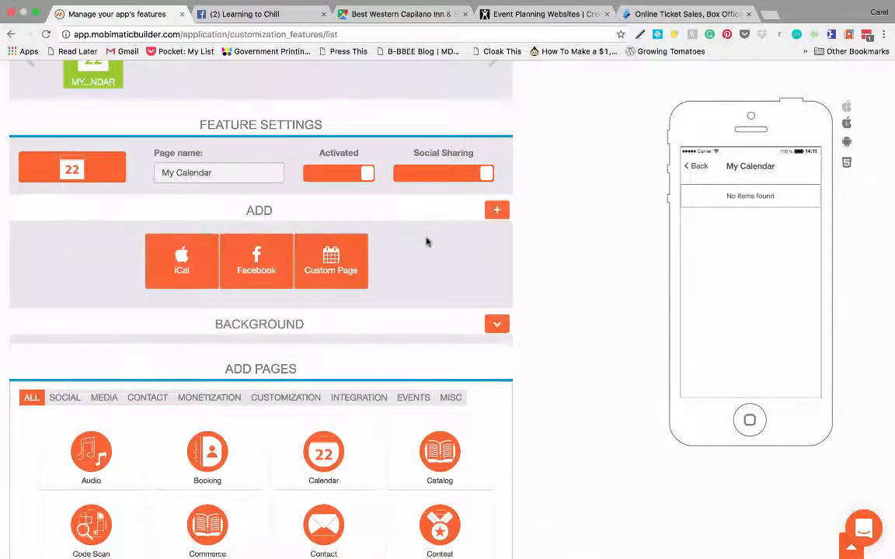
- Start adding a Facebook calendar and give it the title Facebook calendar
click(261, 265)
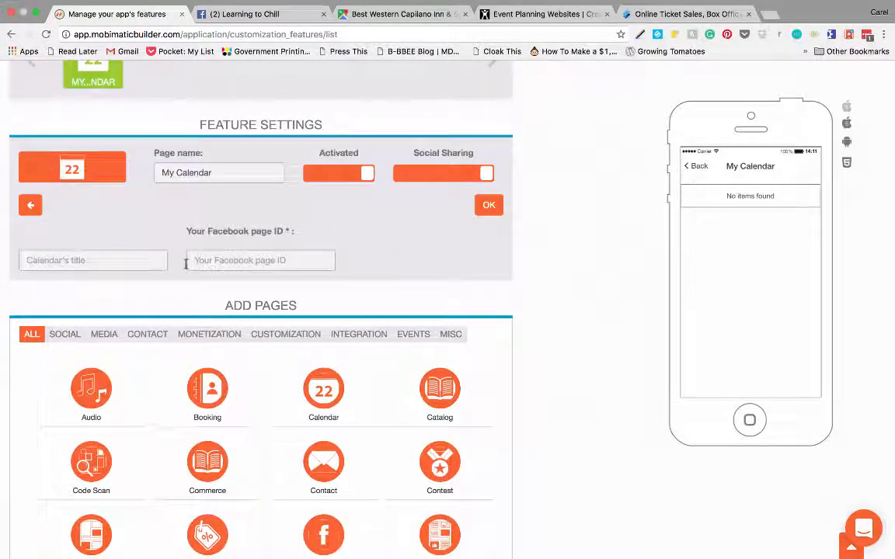
click(93, 260)
text(Fac)
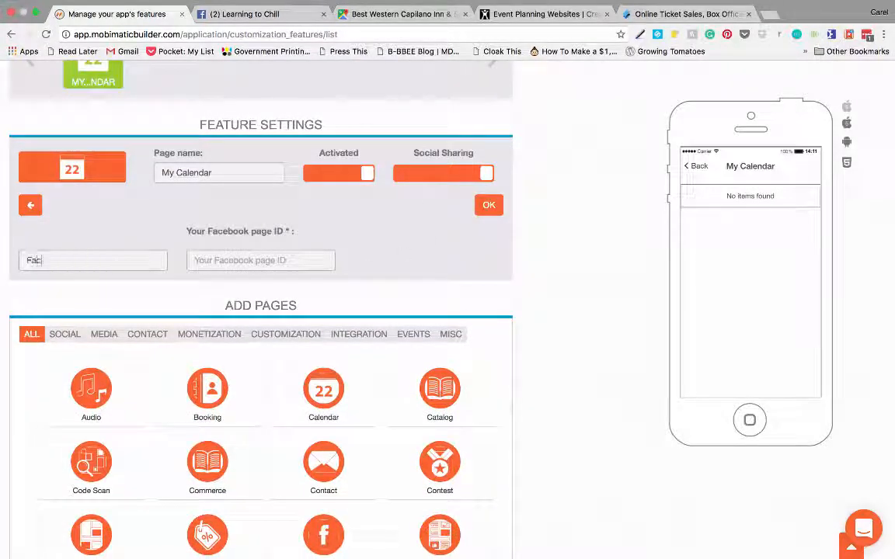
text(ebook cale)
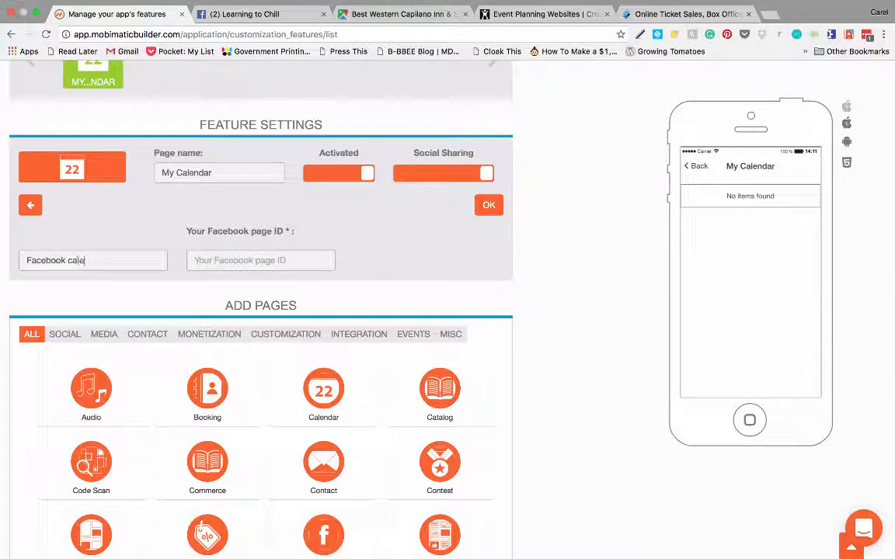
text(ndar)
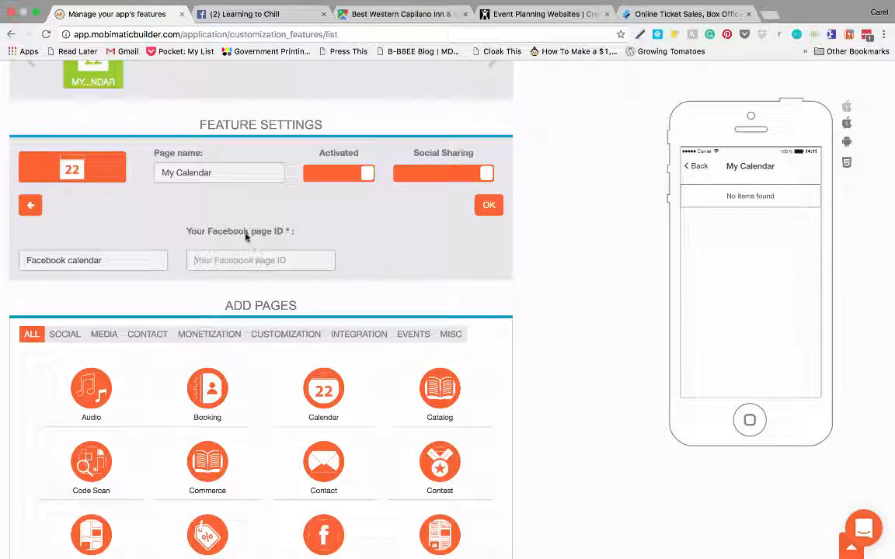
- Switch to the Learning to Chill Facebook page and copy the Facebook Page ID from its About information
click(254, 15)
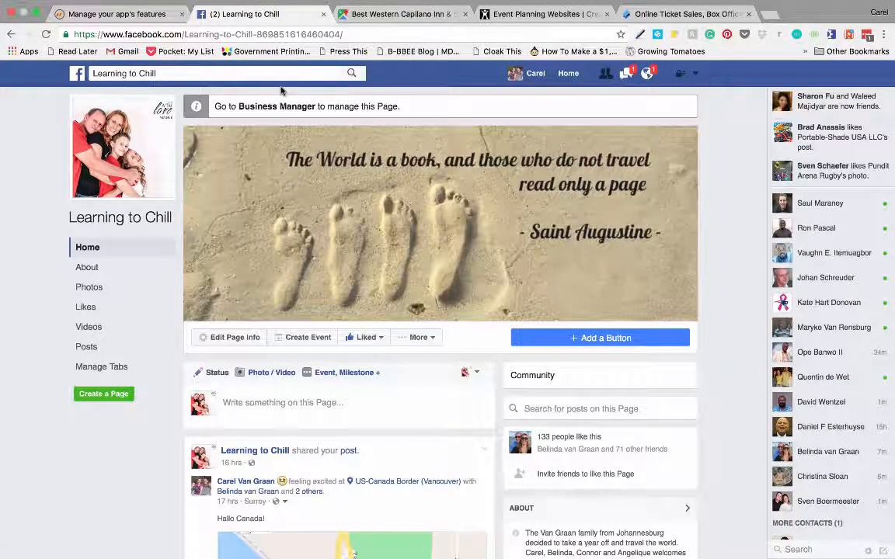
click(87, 269)
scroll(282, 278, down, 3)
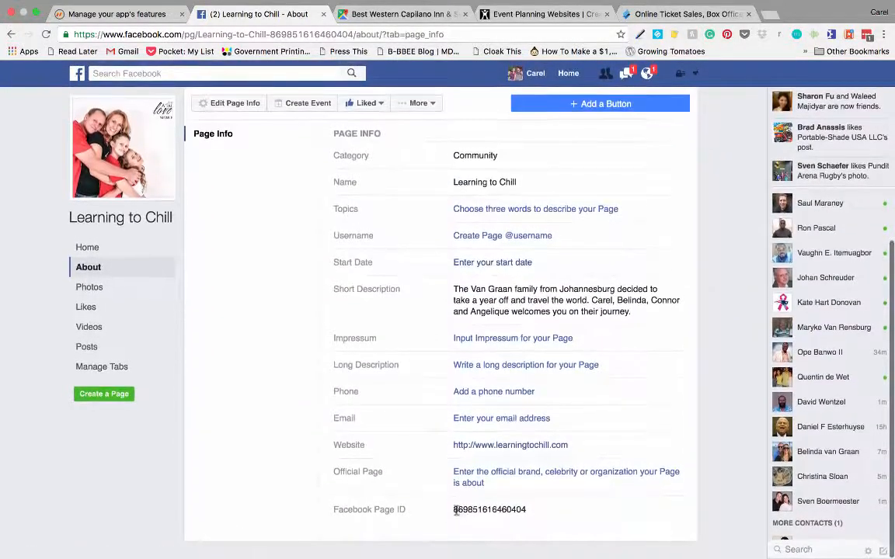
drag(454, 510, 529, 510)
key(super+c)
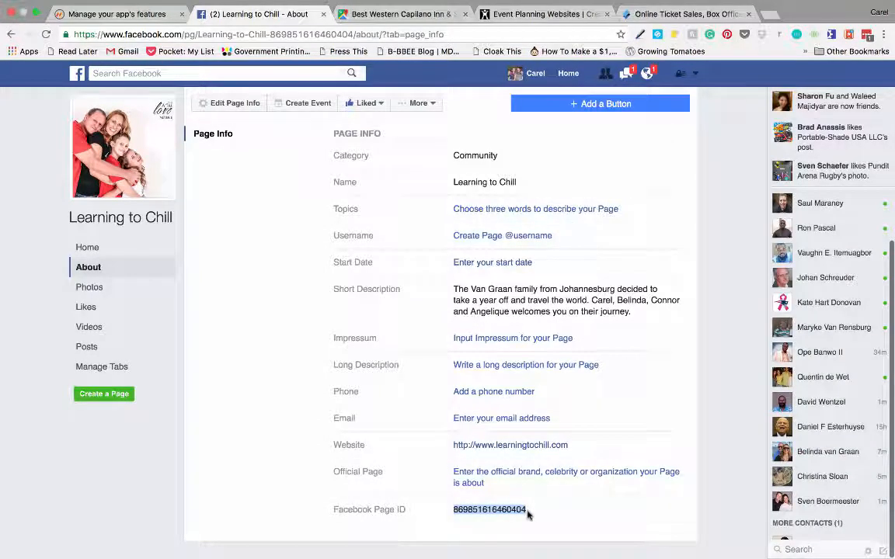
- Paste the copied page ID into the Facebook calendar form and go back to the calendar types without confirming
click(118, 14)
click(249, 262)
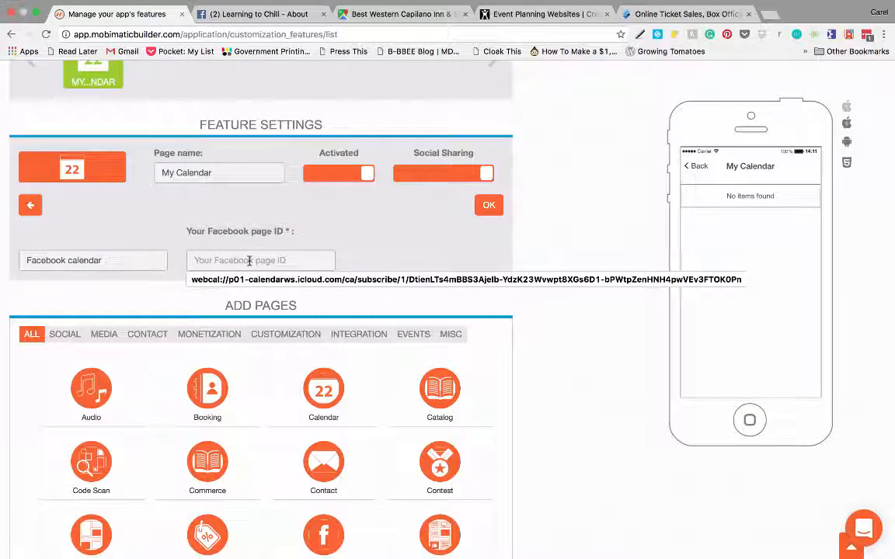
key(super+v)
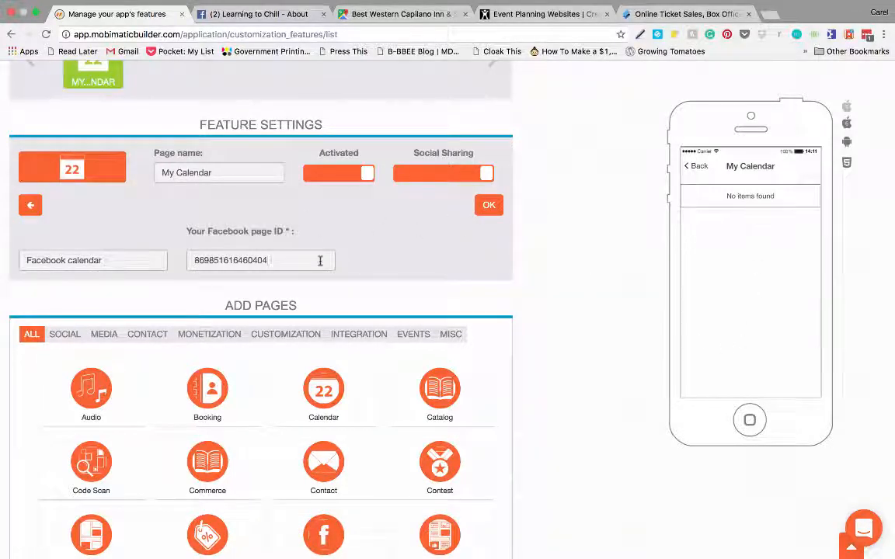
click(29, 204)
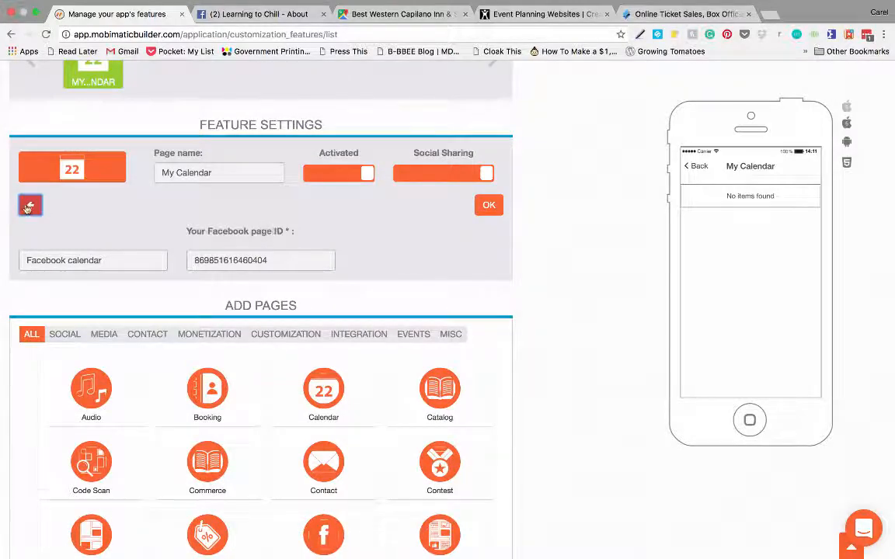
- Start adding a custom page calendar and enter Custom calendar as its title
click(329, 258)
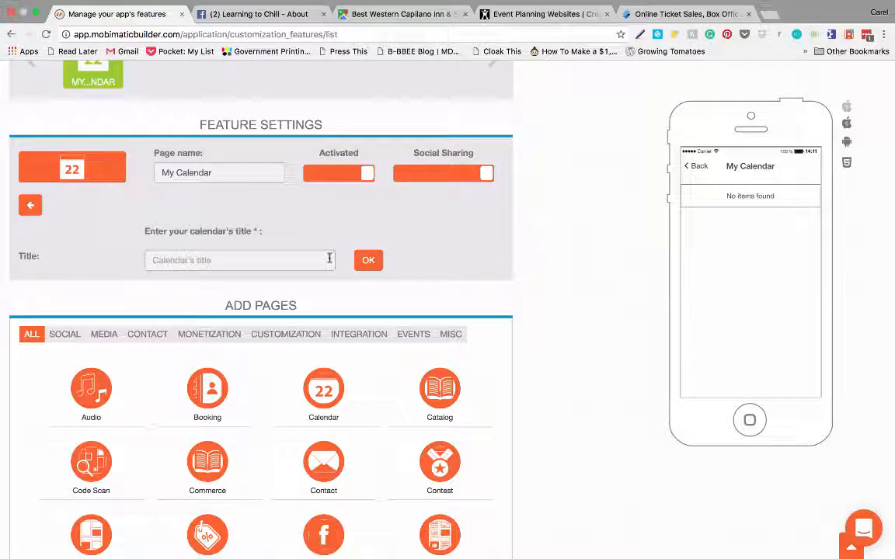
click(242, 258)
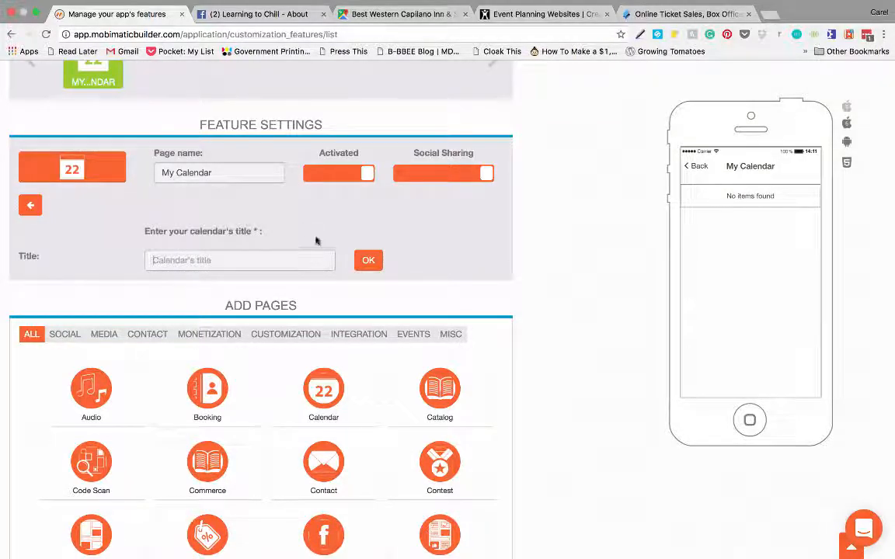
text(Custom ca)
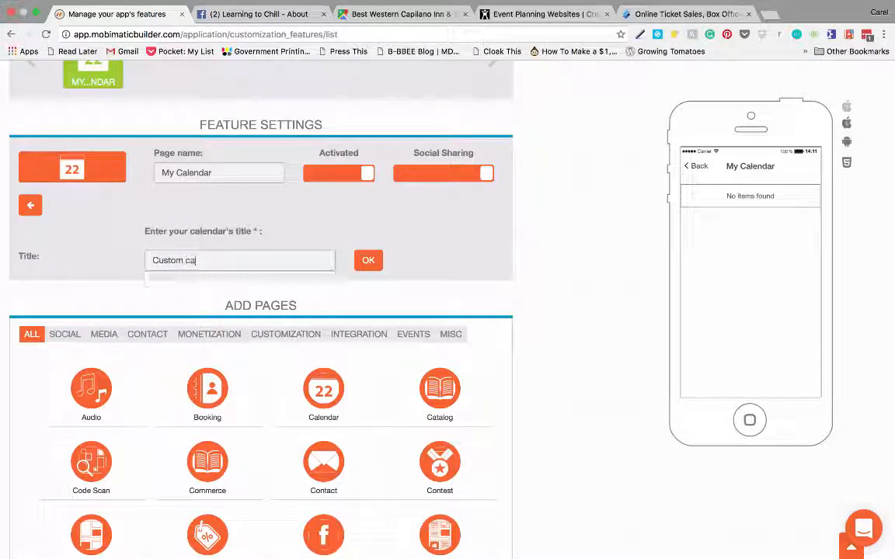
text(lemn)
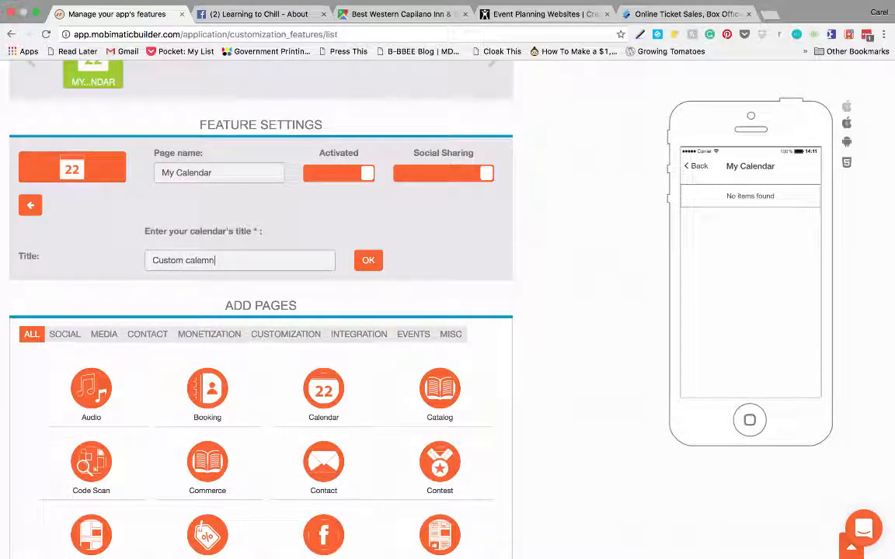
key(BackSpace)
key(BackSpace)
text(ndar)
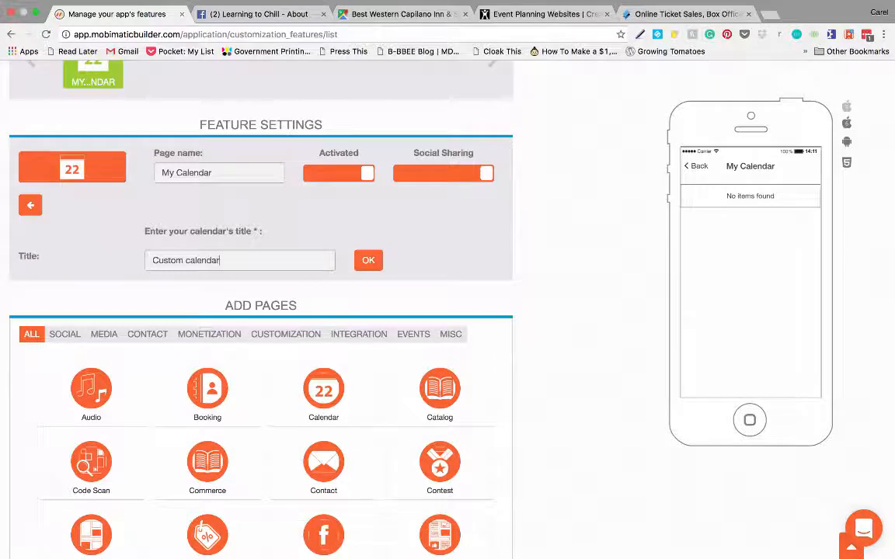
- Confirm the custom calendar's title and start creating a new event in that calendar
key(Return)
scroll(292, 247, down, 1)
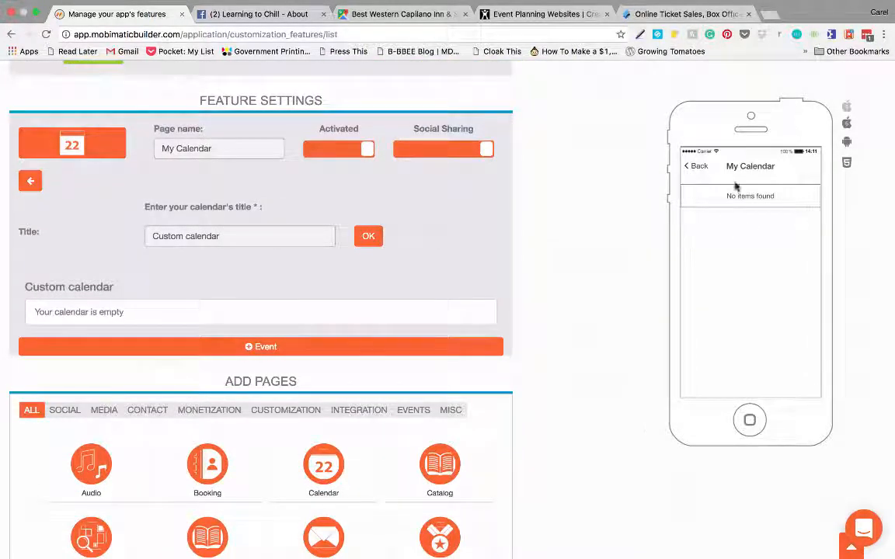
scroll(282, 315, down, 4)
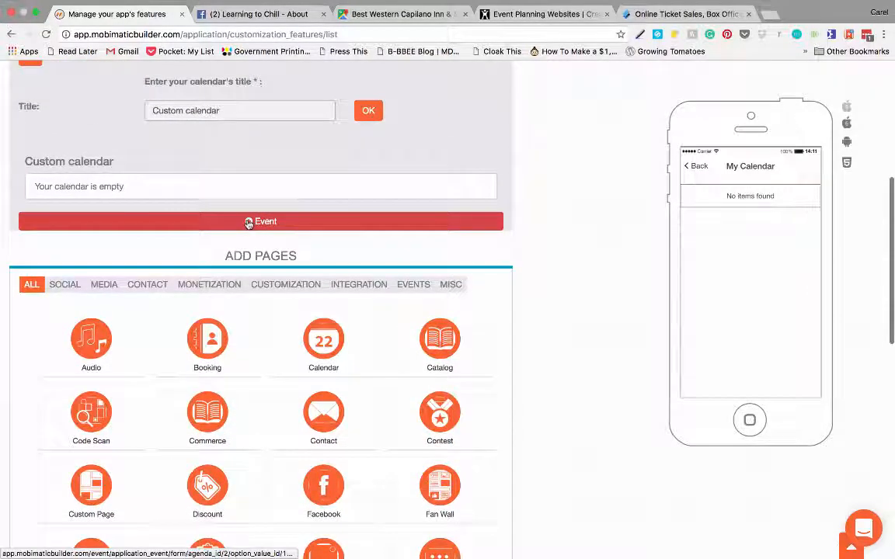
click(249, 223)
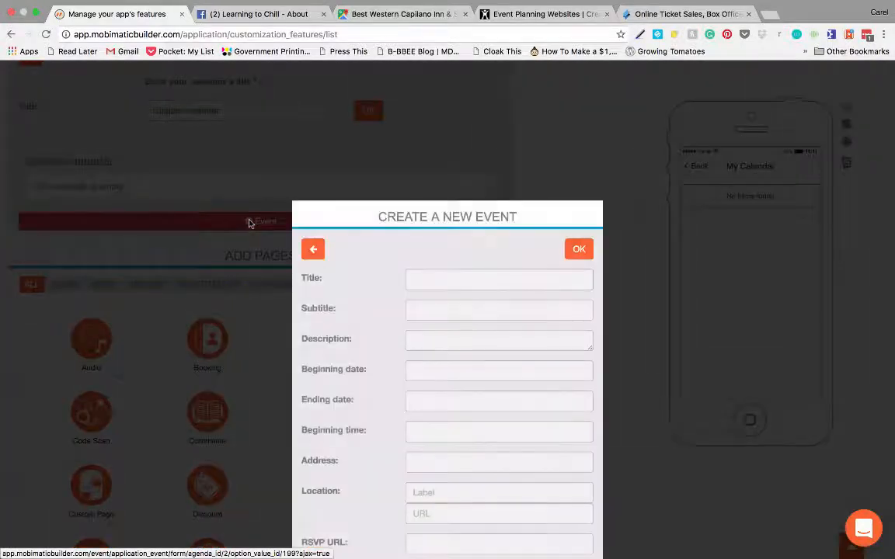
- Give the new event the title My Event, the subtitle Big Party and the description Will be very Nice
scroll(465, 279, down, 2)
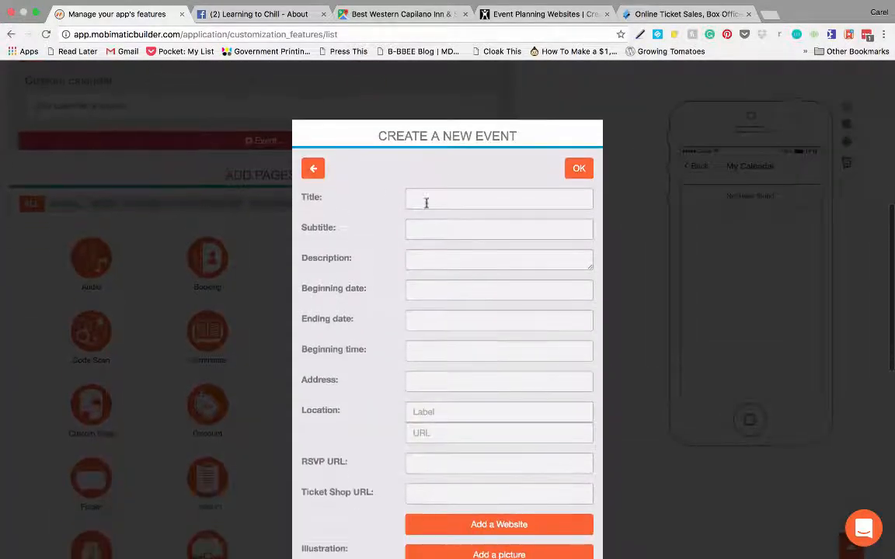
click(431, 201)
text(My Even)
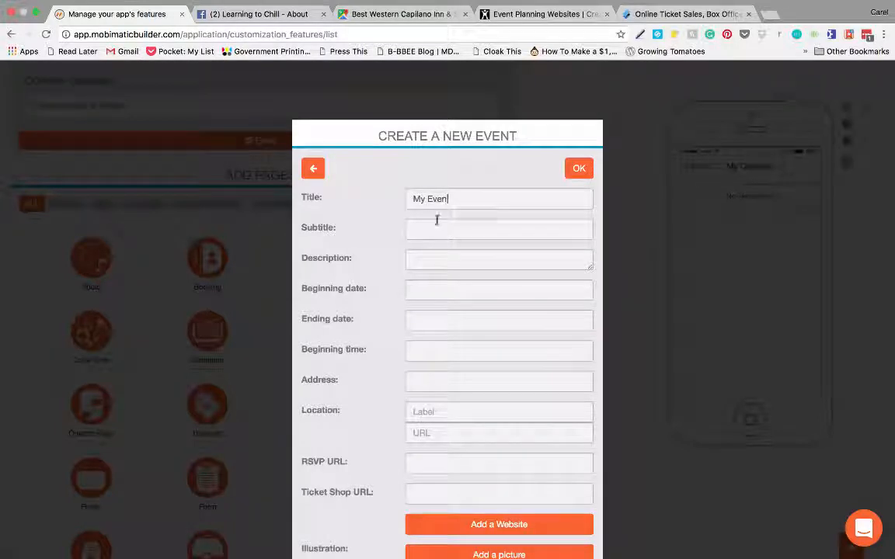
text(t)
click(433, 226)
text(Big )
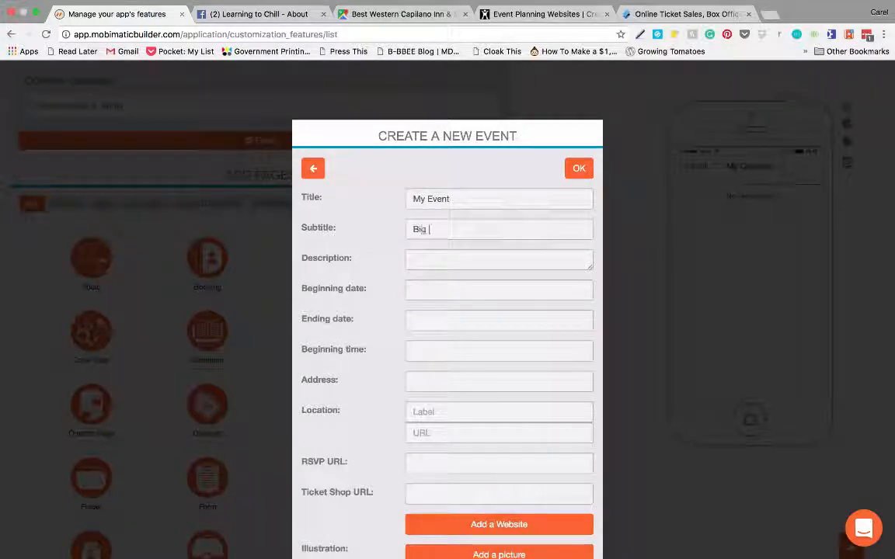
text(P)
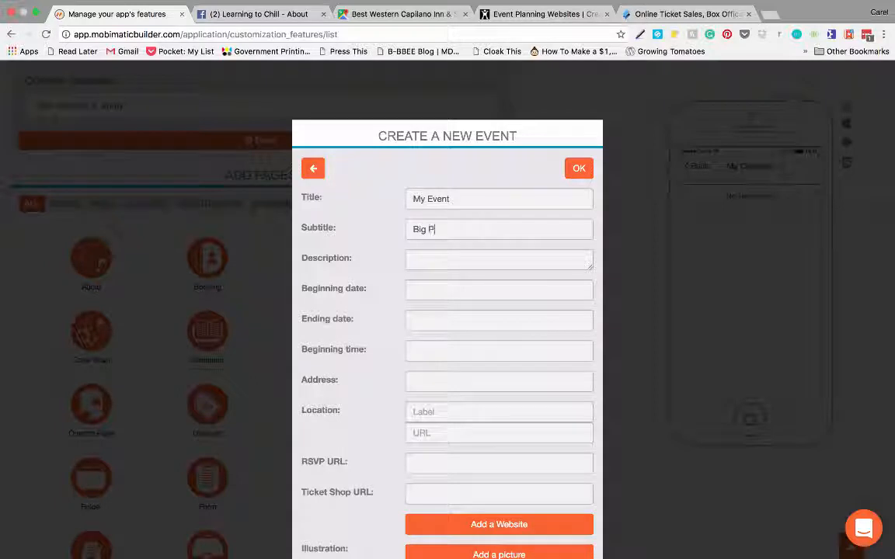
text(arty)
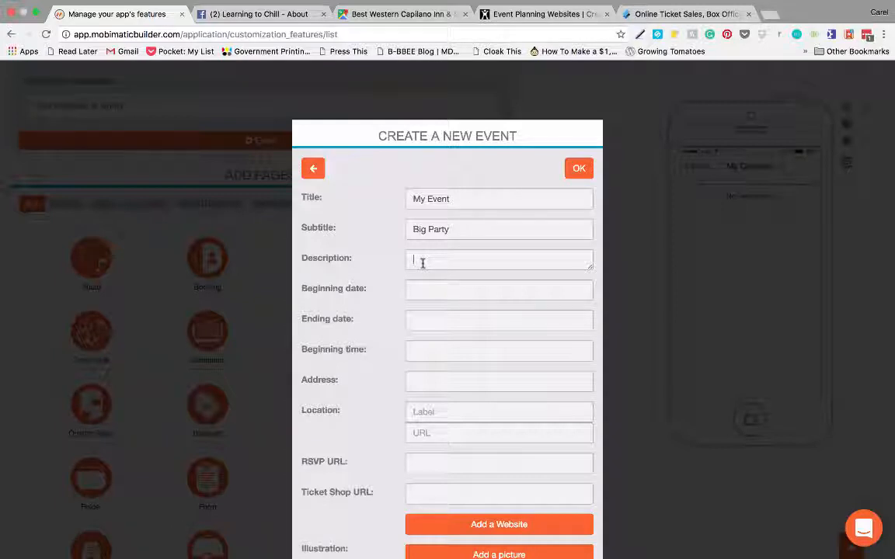
text(Will be very Nice)
click(443, 288)
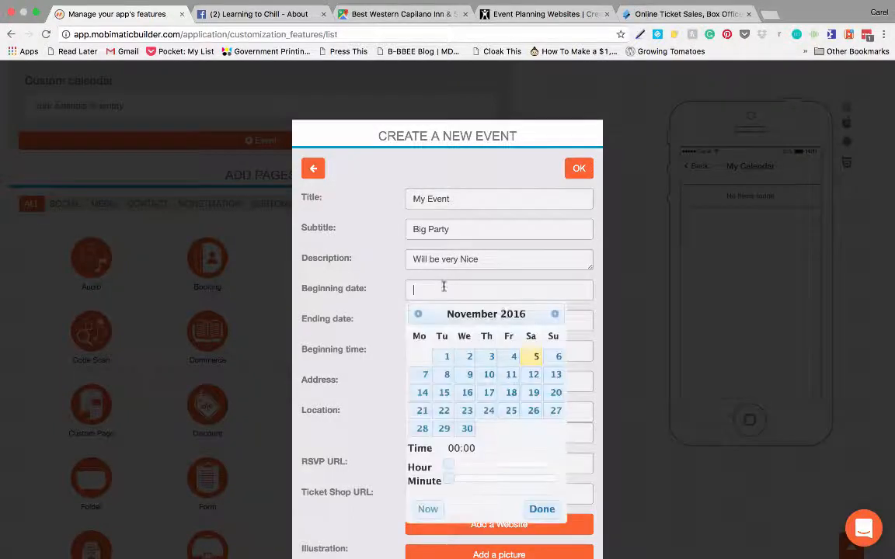
click(556, 356)
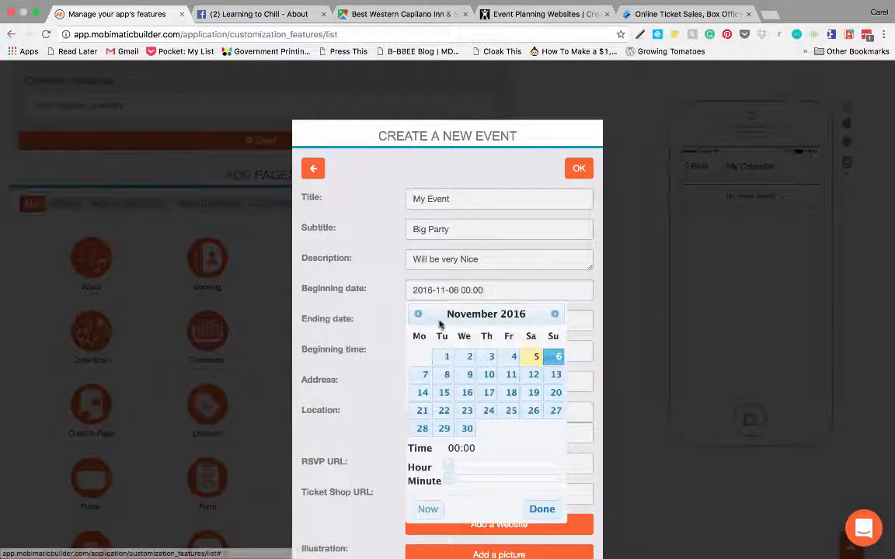
key(Return)
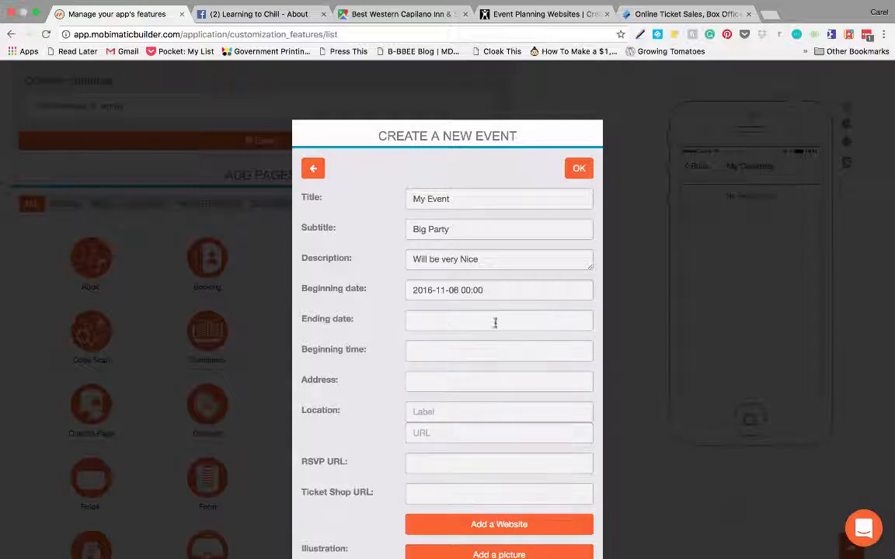
click(459, 323)
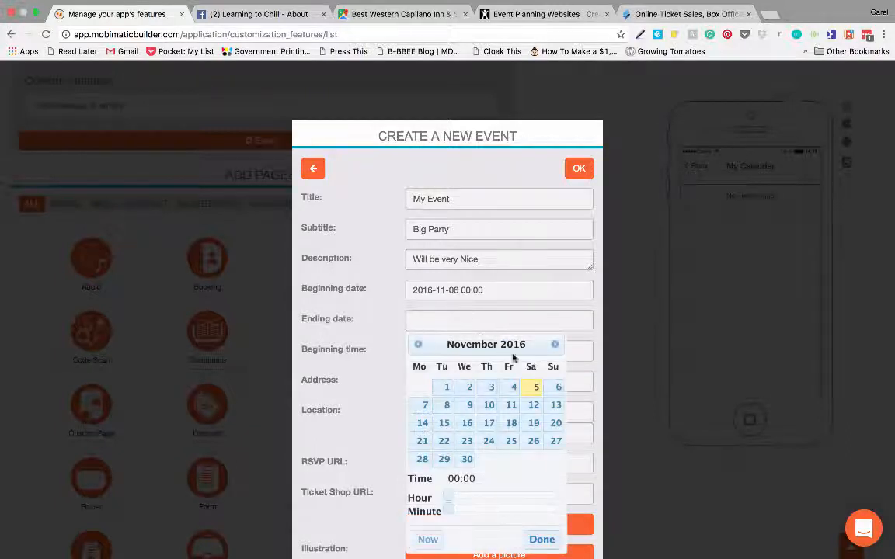
click(425, 406)
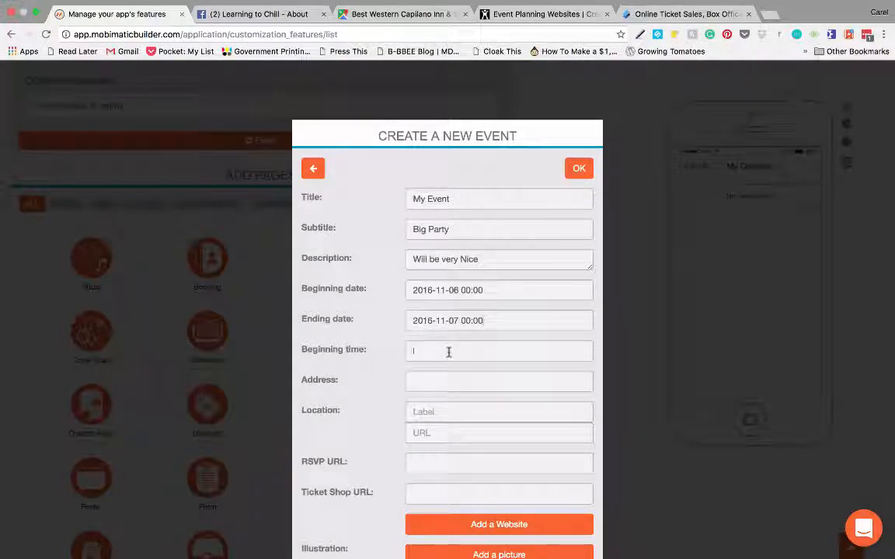
- Set the event's beginning time to 10:30 am and enter My Place as its address
click(448, 352)
text(10:)
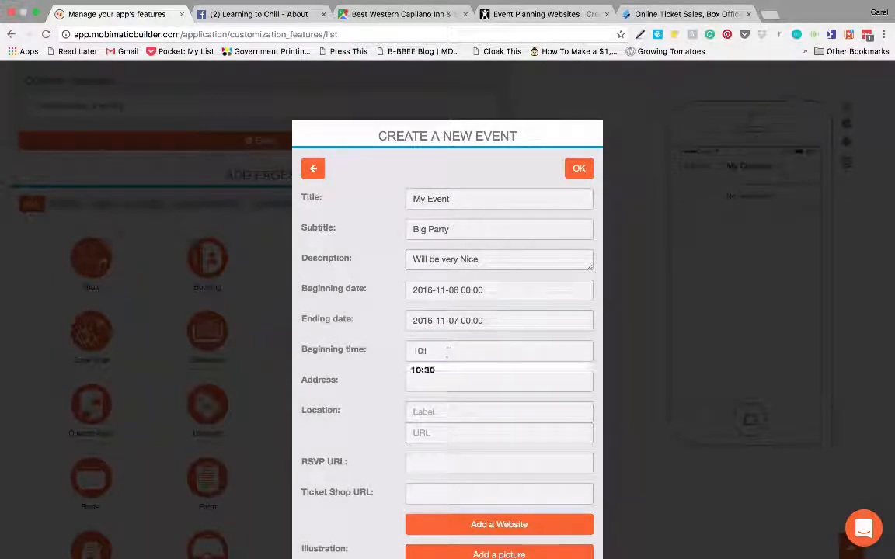
text(30 )
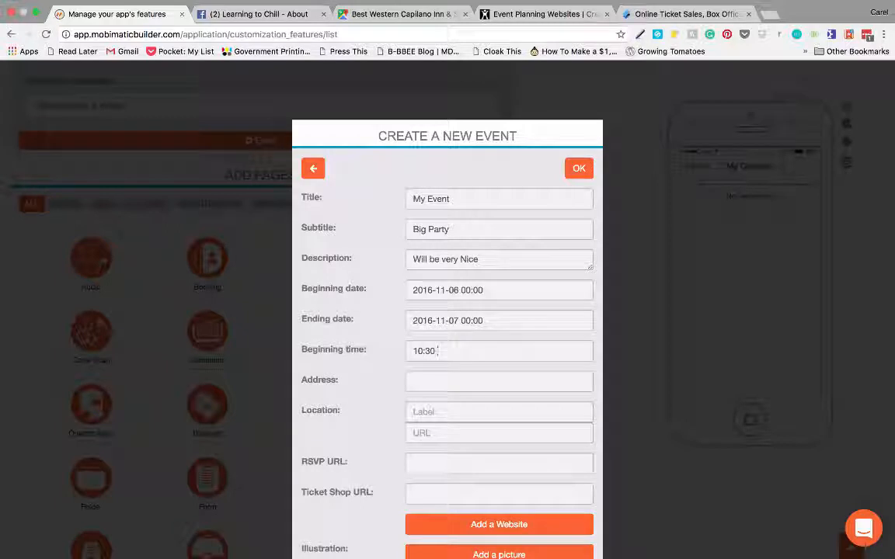
text(am)
click(446, 381)
text(My Place)
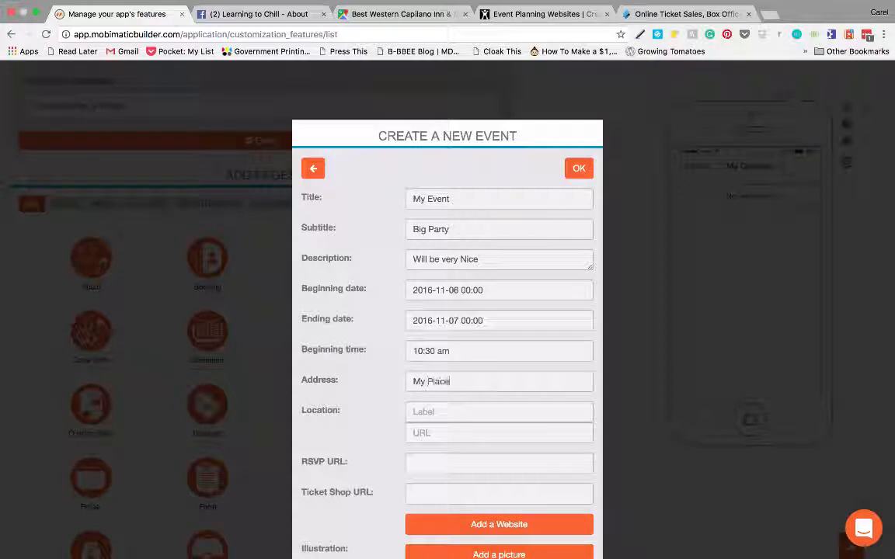
- Enter It will be here as the label of the event's location
scroll(454, 355, down, 2)
click(449, 332)
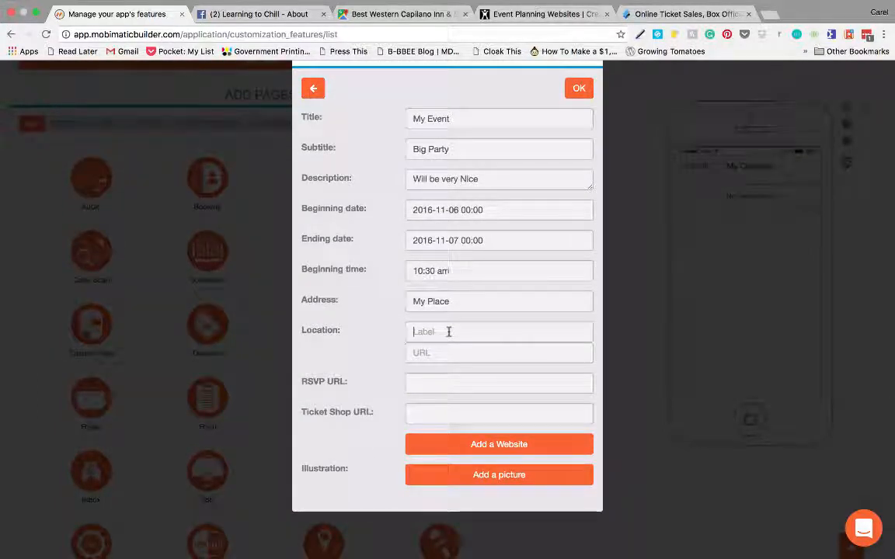
text(It will)
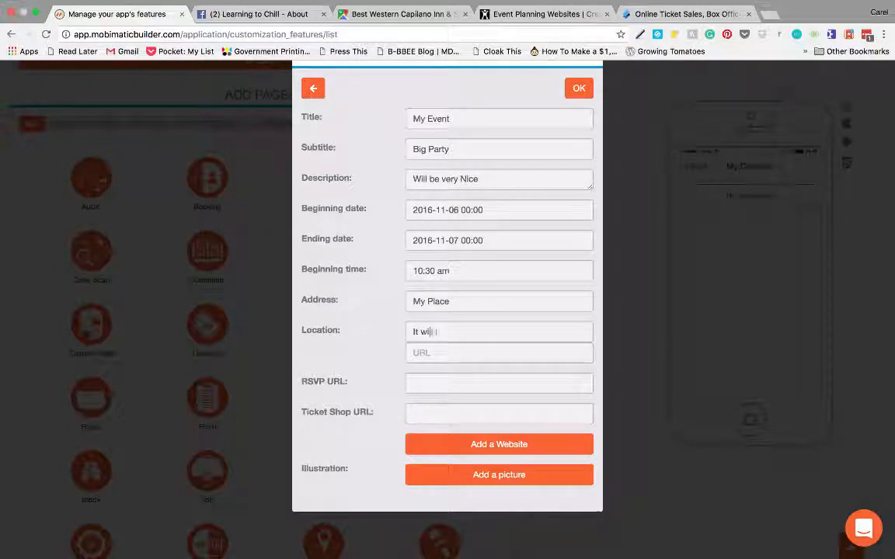
text( be here)
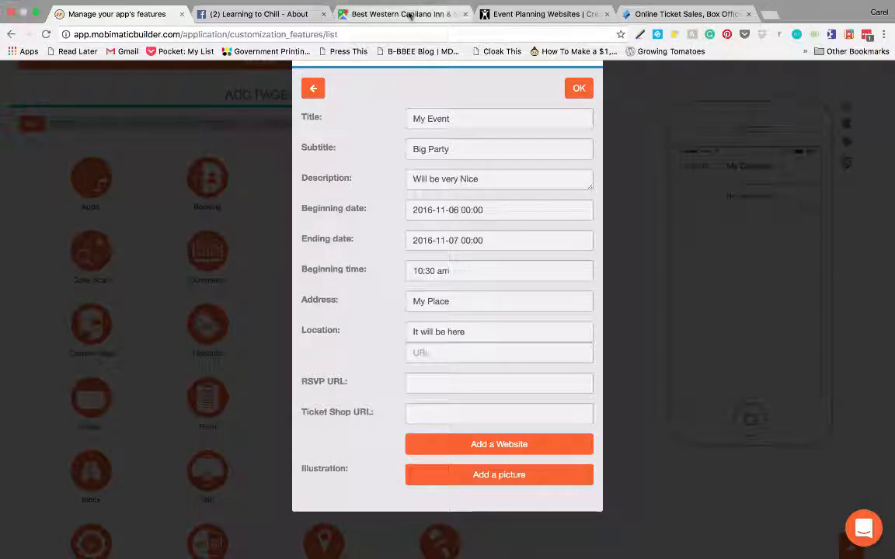
- Copy the share link of Best Western Capilano Inn & Suites from Google Maps and paste it as the event's location URL
click(409, 14)
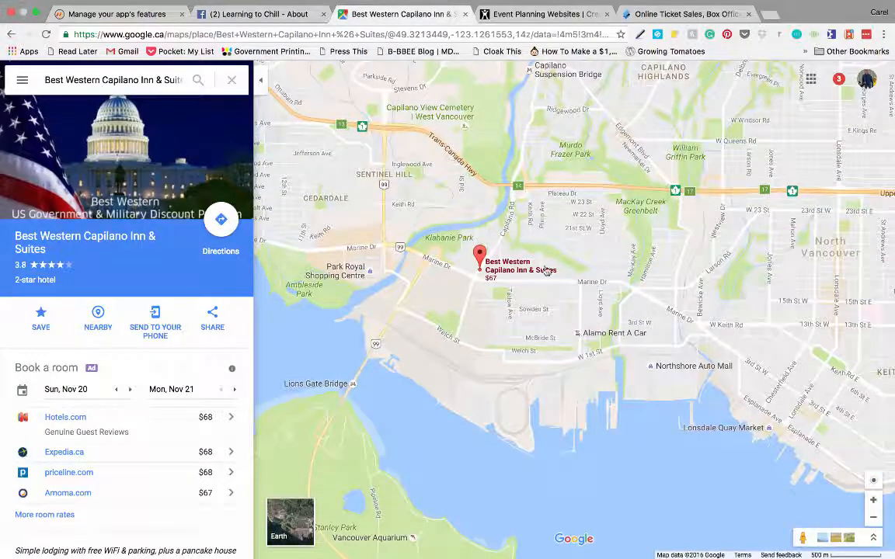
click(213, 319)
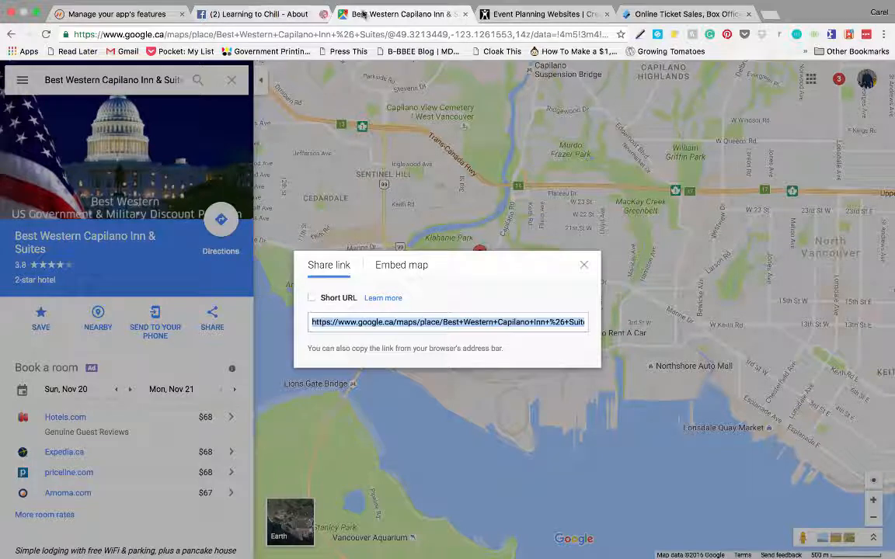
click(127, 16)
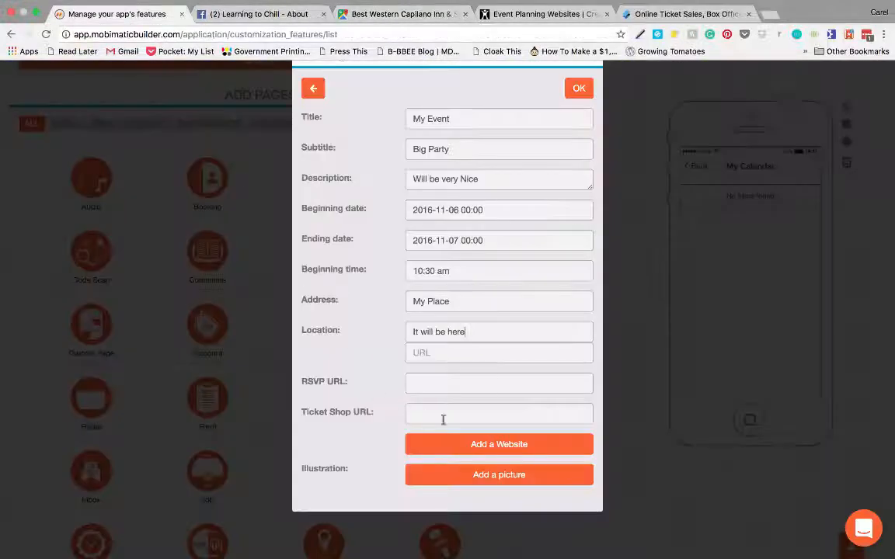
click(425, 355)
key(super+v)
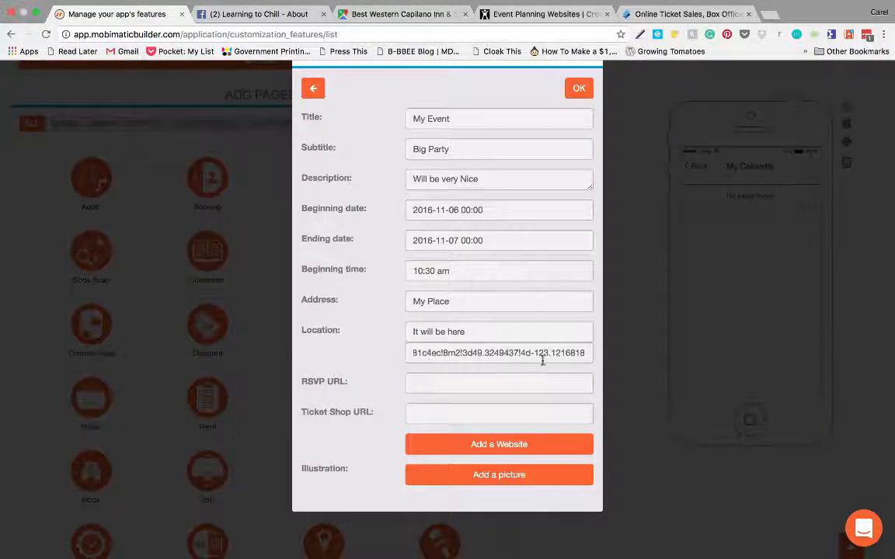
- Look at the myevent website as a possible source for the RSVP URL and return to the event form
scroll(492, 374, down, 1)
click(421, 339)
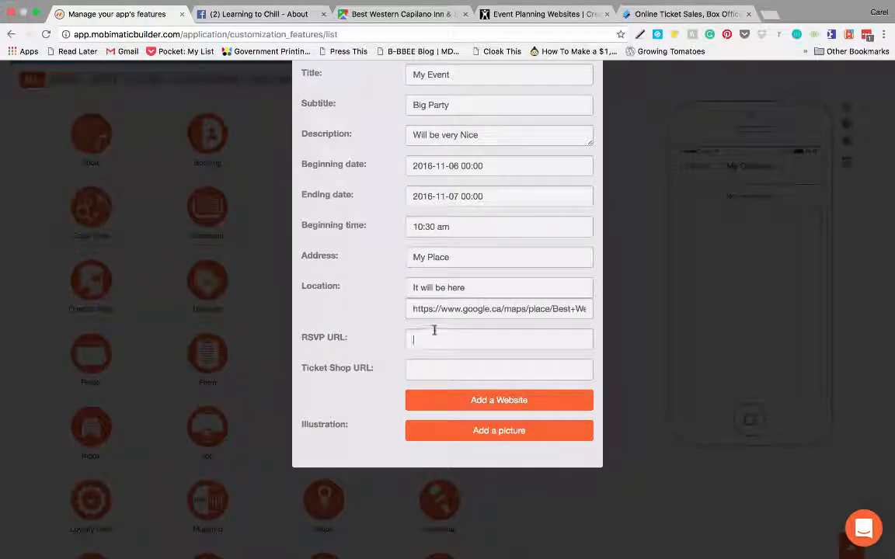
click(537, 15)
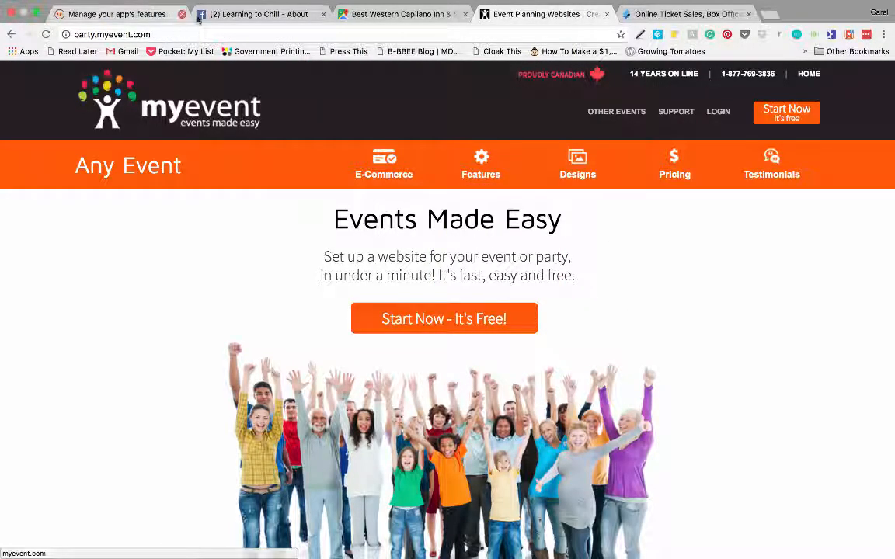
click(139, 16)
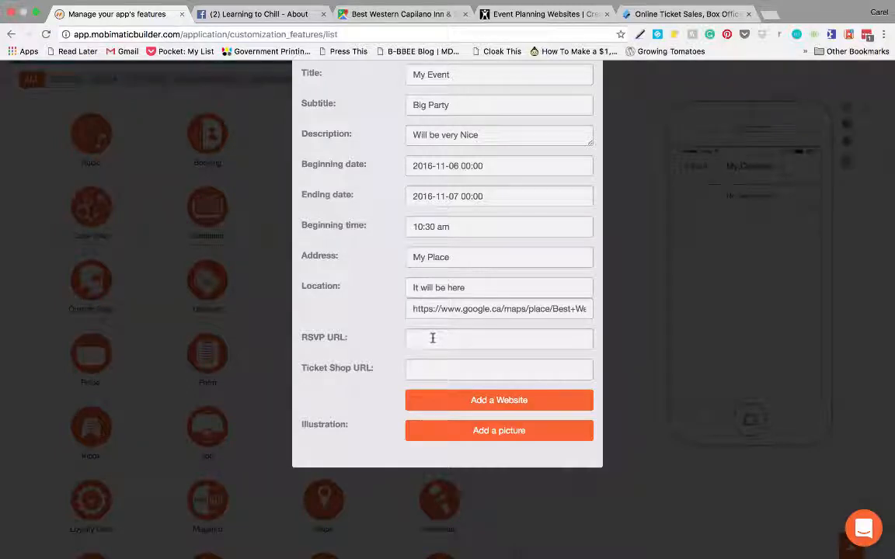
- Look through the showclix website as a possible source for the Ticket Shop URL and return to the event form
scroll(424, 322, down, 3)
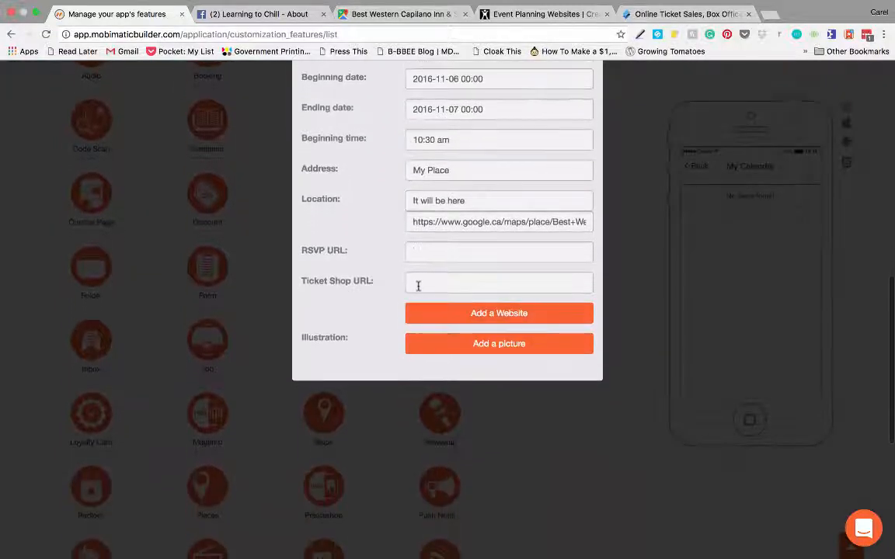
click(417, 282)
click(664, 16)
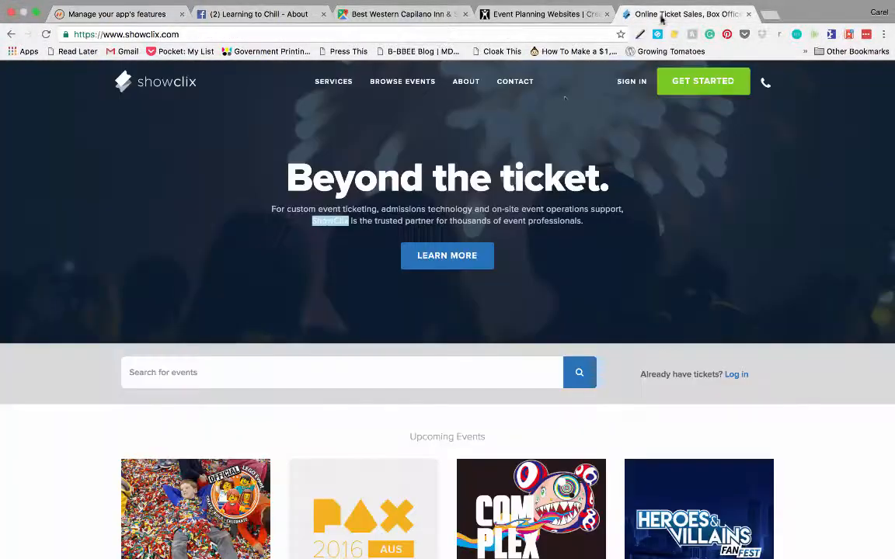
scroll(378, 273, down, 5)
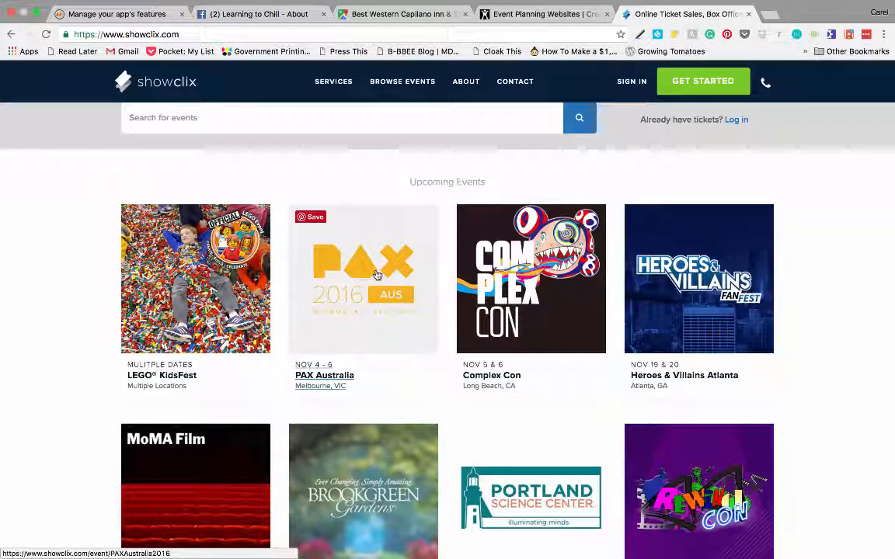
scroll(376, 275, up, 5)
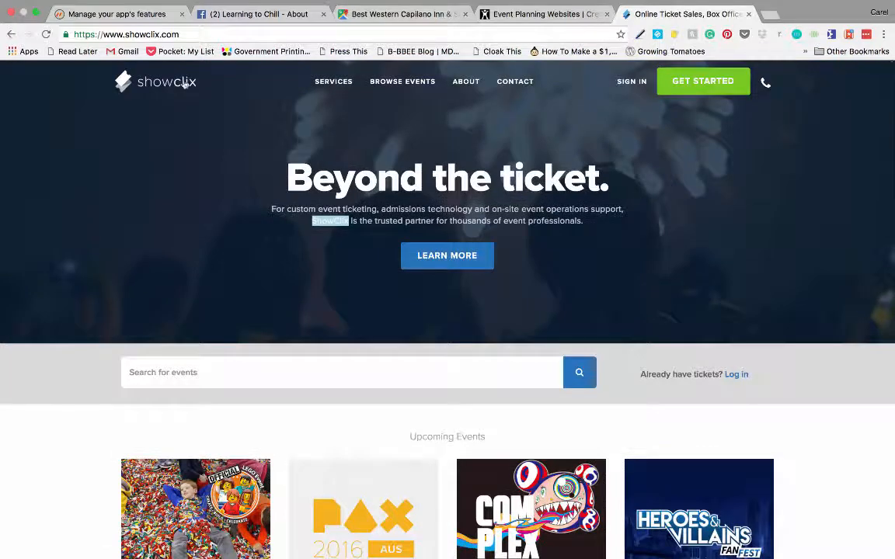
click(122, 14)
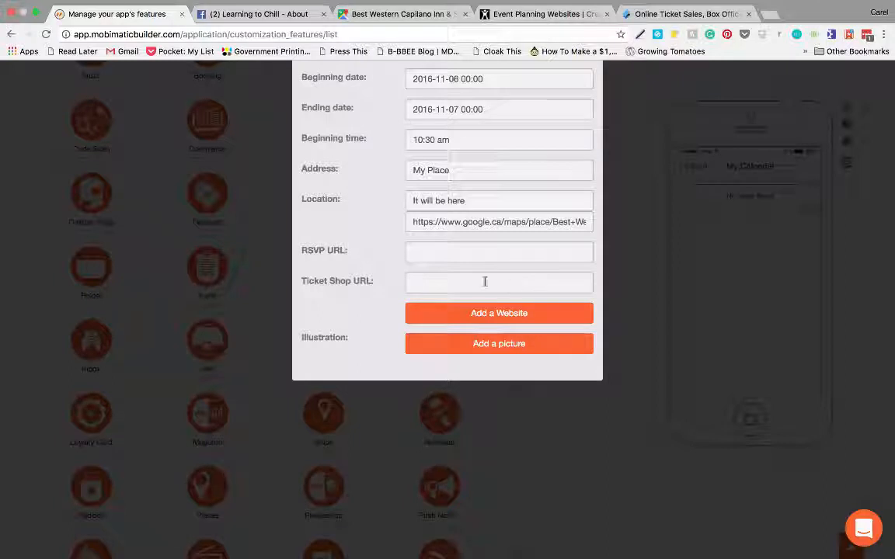
click(493, 317)
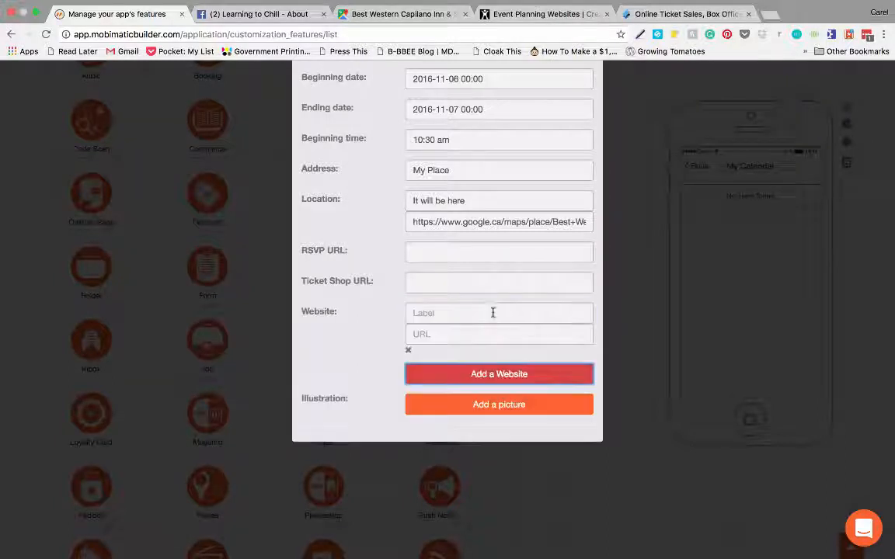
click(437, 315)
text(Our )
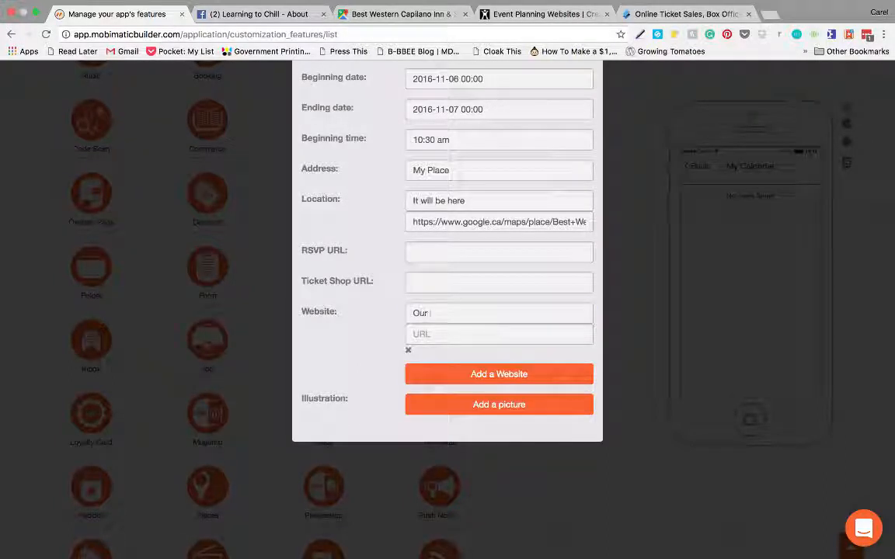
text(Site)
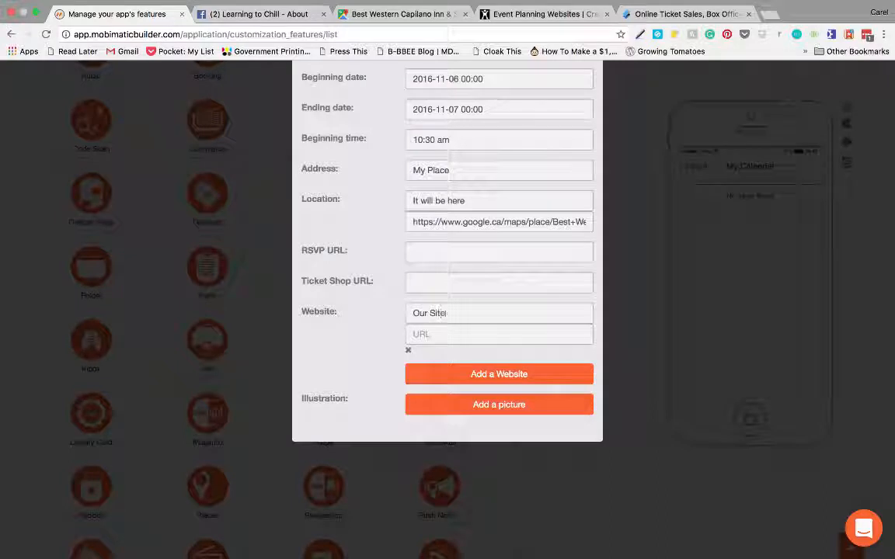
click(437, 336)
text(www.i)
text(earning)
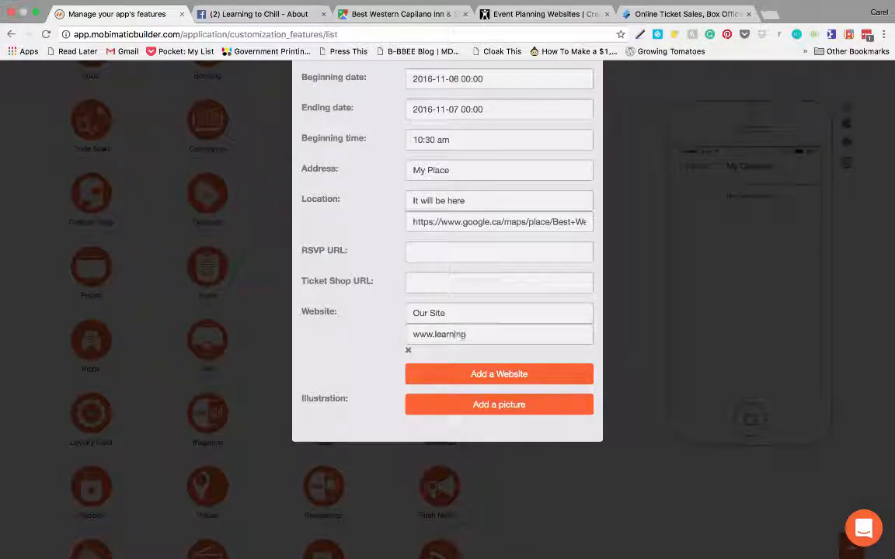
text(tochil)
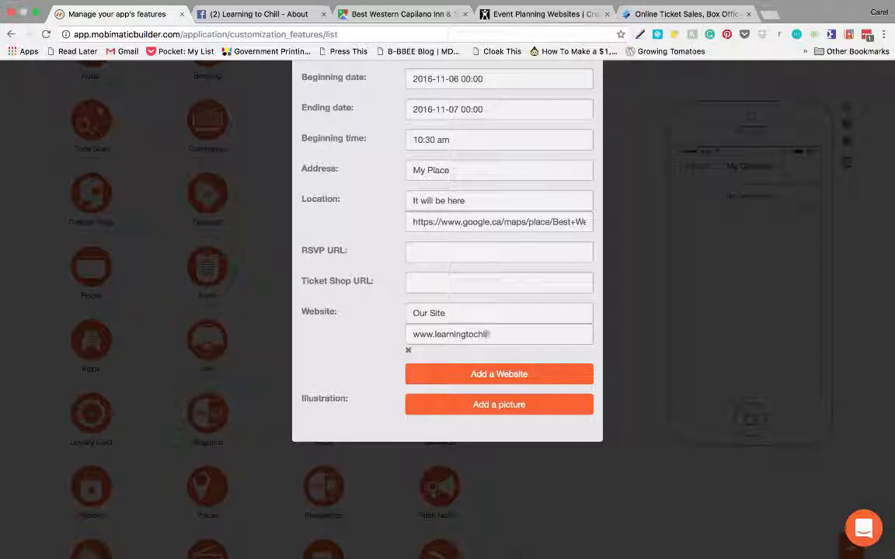
text(l.com)
click(494, 374)
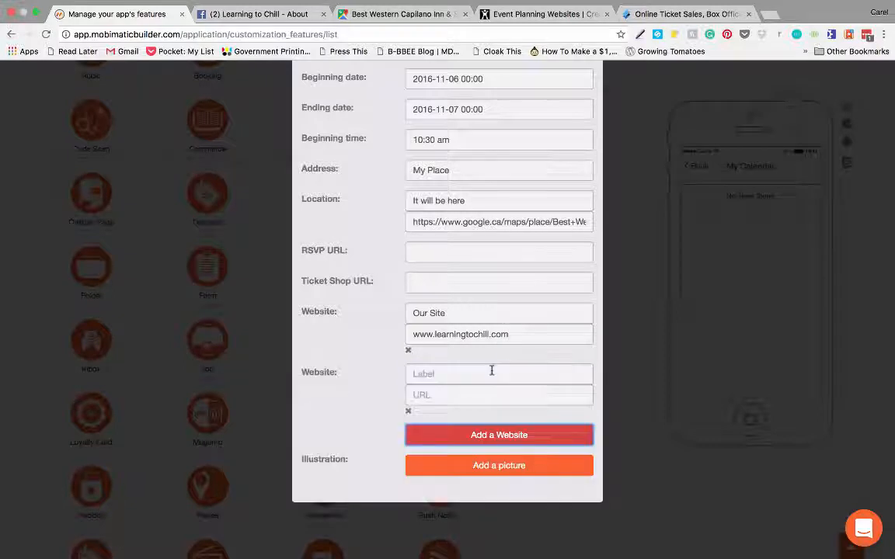
click(408, 411)
- Add the desktop picture 2016-10-19 13.44.52 copy.png as the event's illustration, framing the crop around the face
scroll(478, 334, down, 1)
scroll(477, 335, down, 2)
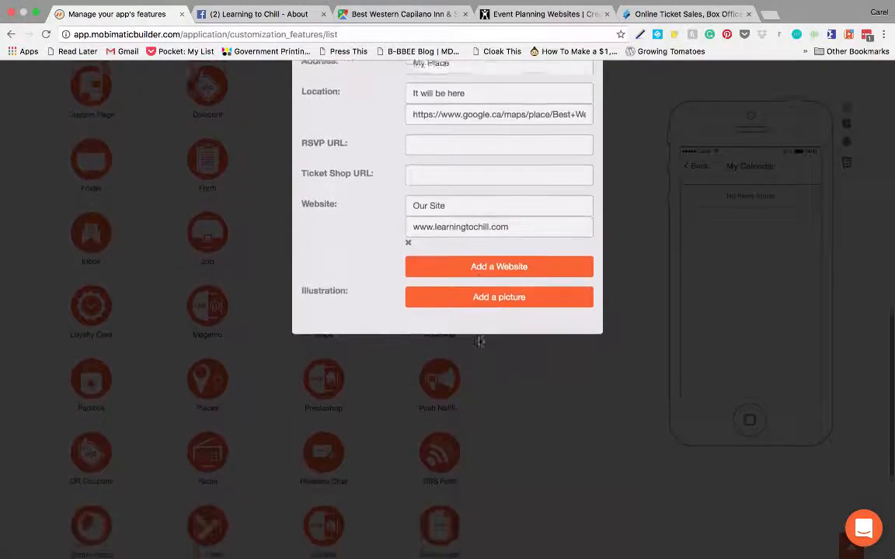
click(488, 289)
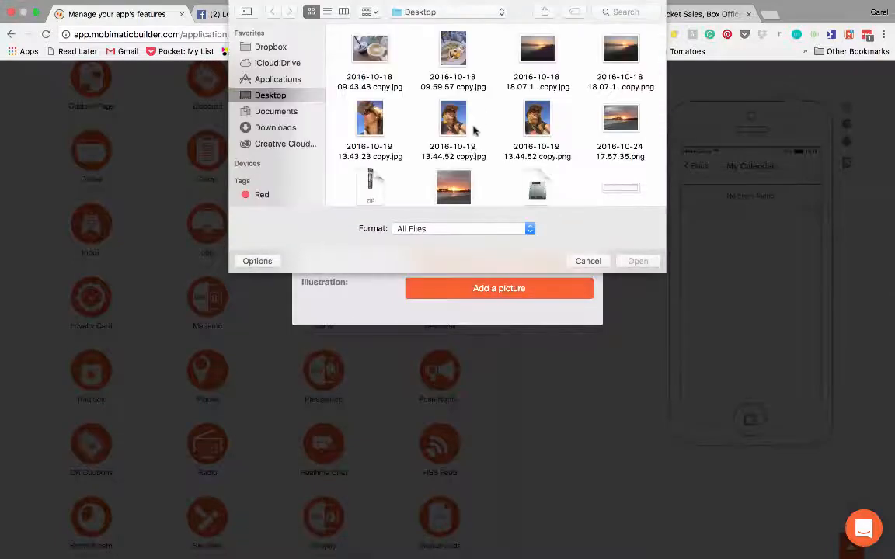
click(544, 125)
click(633, 258)
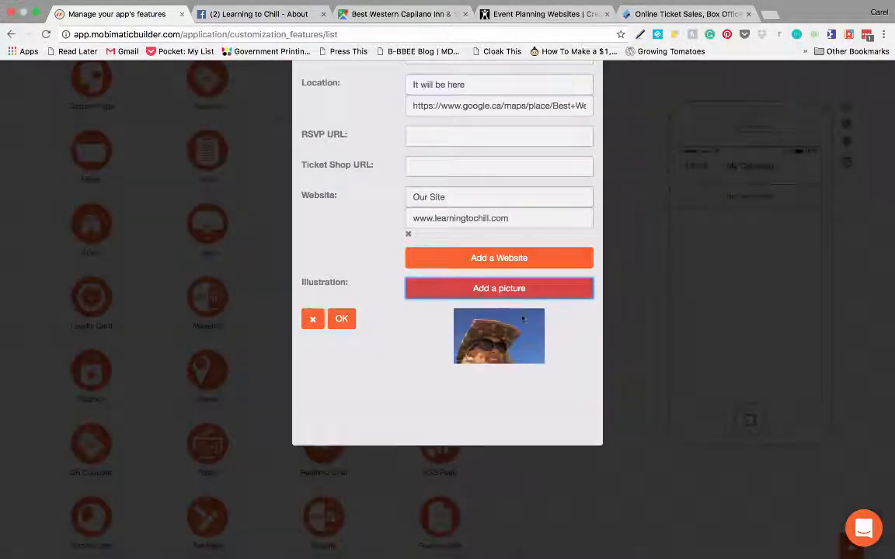
drag(469, 347, 467, 363)
click(342, 319)
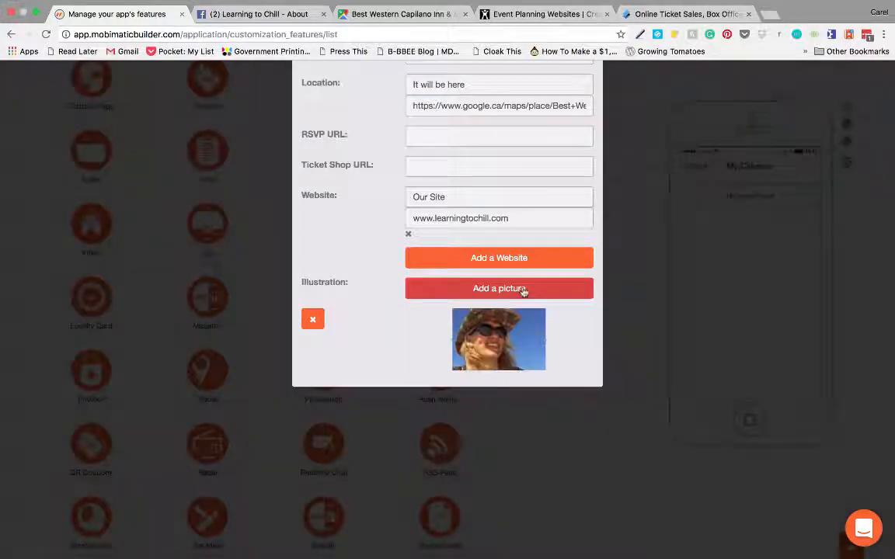
- Save the completed event to the custom calendar
scroll(524, 240, up, 3)
scroll(525, 240, up, 5)
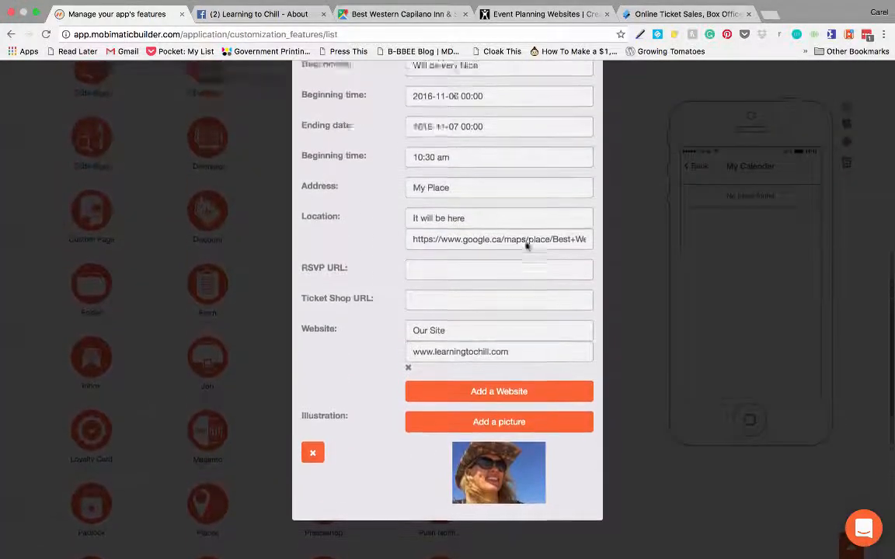
click(579, 157)
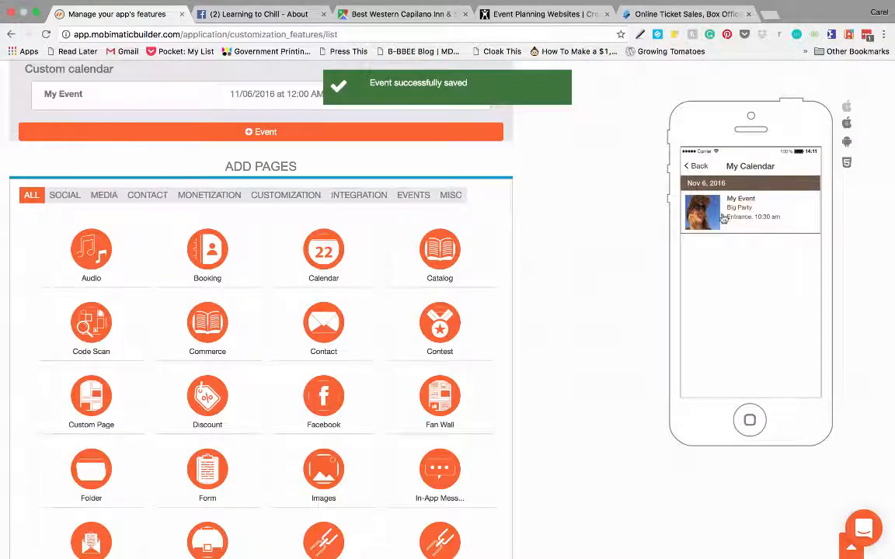
- Switch the app preview to the larger iPhone and examine My Event's details down to its address and website links
click(847, 124)
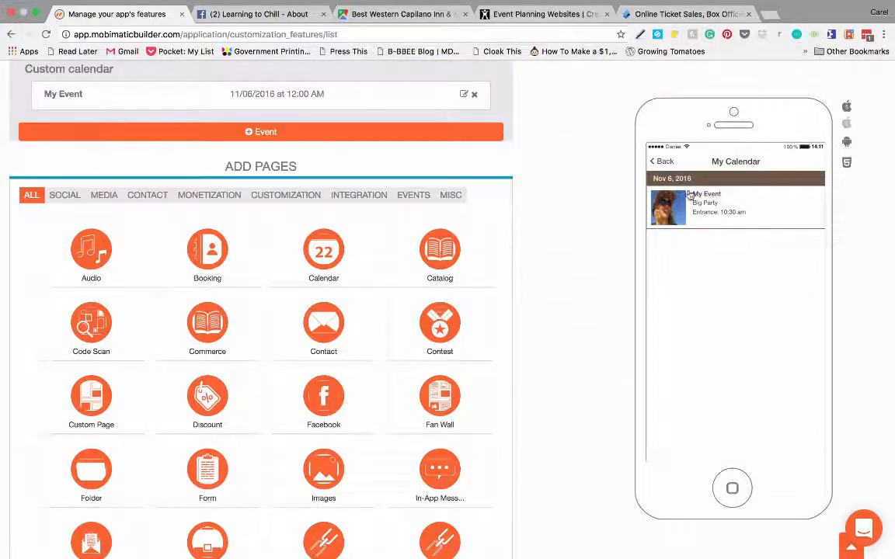
click(706, 205)
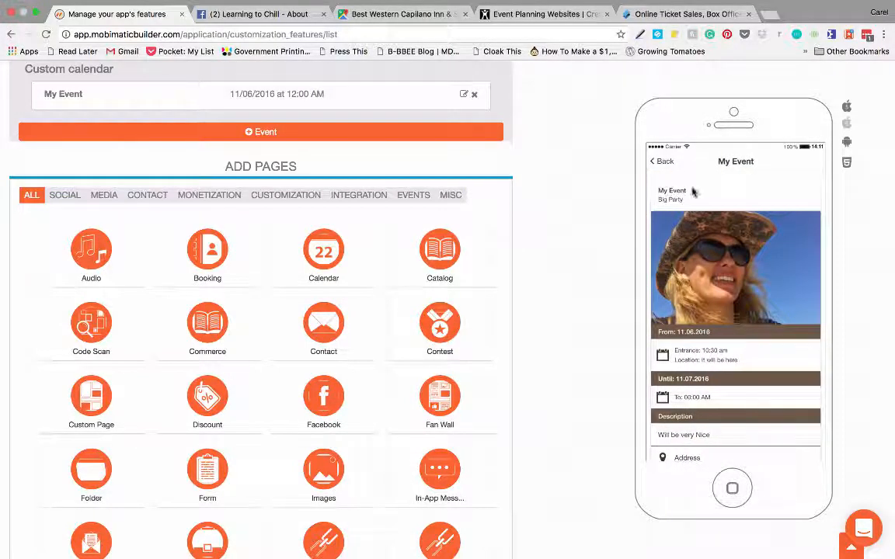
scroll(698, 208, down, 3)
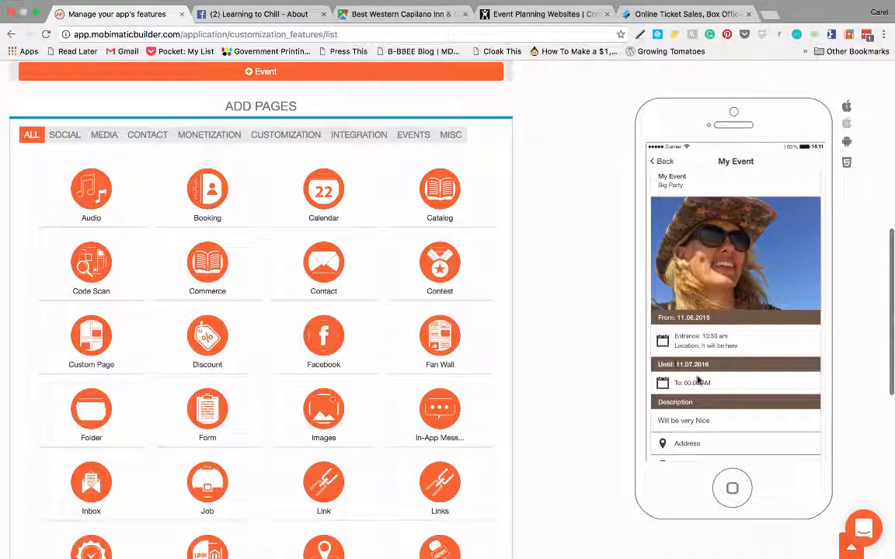
scroll(703, 404, down, 8)
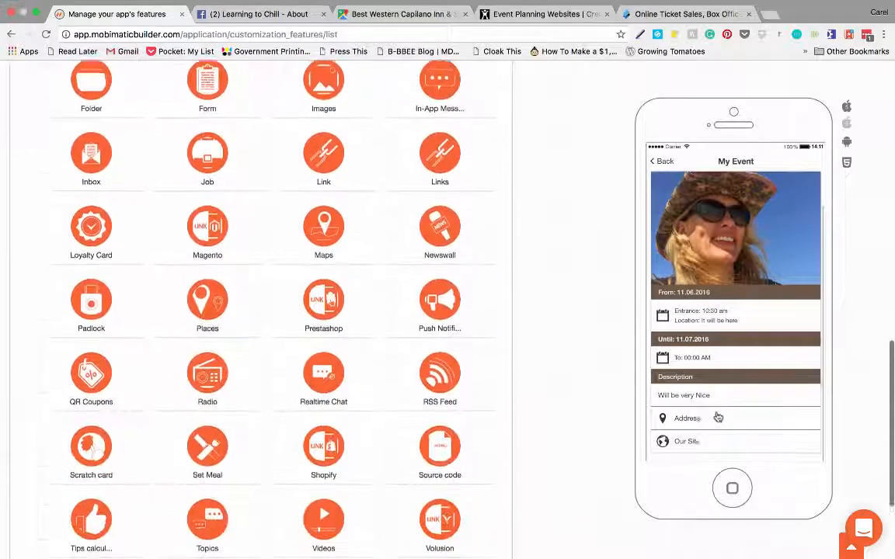
scroll(718, 417, down, 3)
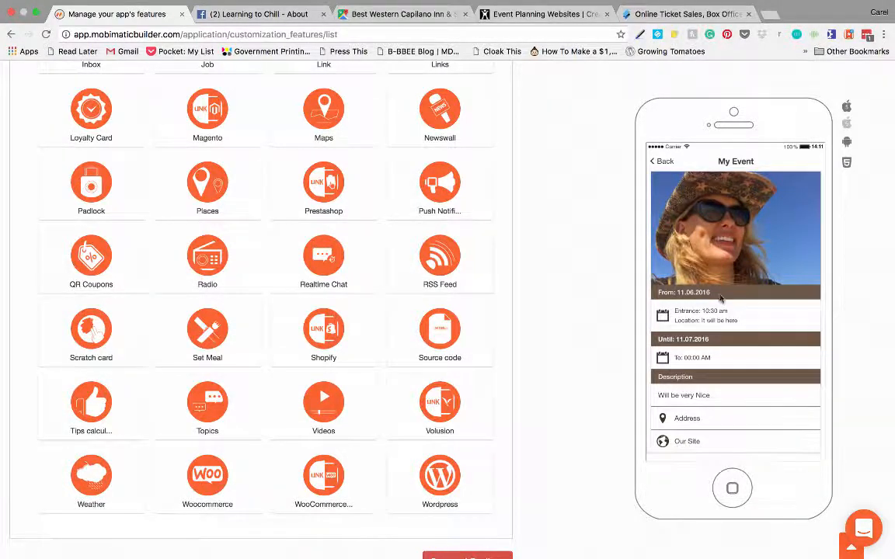
- Return the preview to the My Calendar event list and go back from the custom calendar's settings to the calendar overview
scroll(721, 306, up, 10)
scroll(601, 247, up, 5)
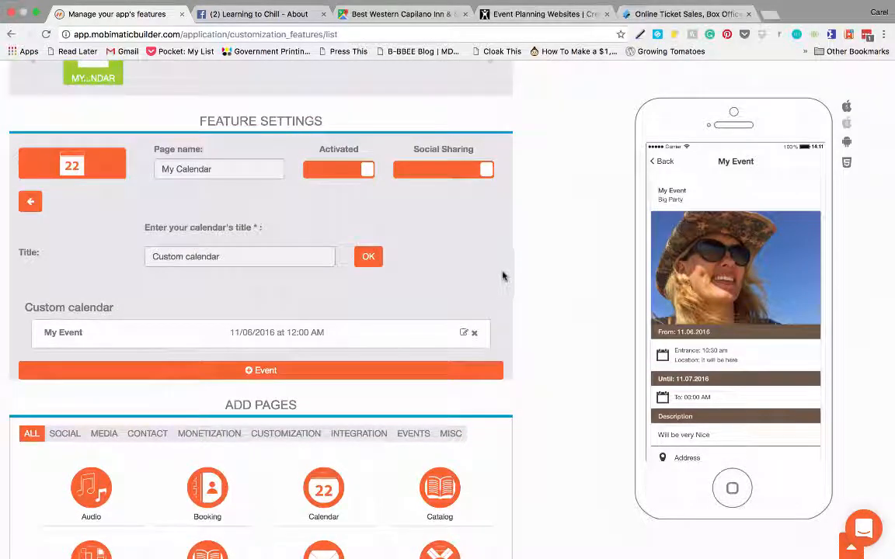
click(658, 162)
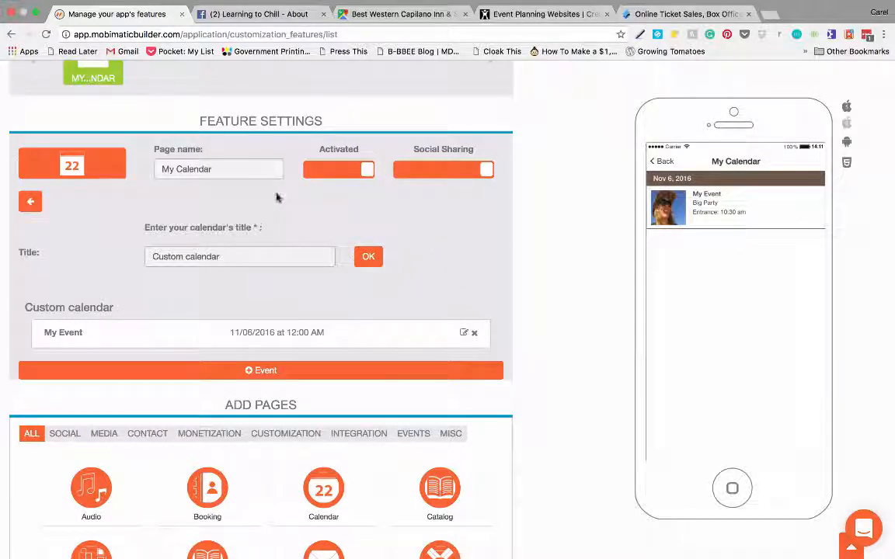
click(31, 201)
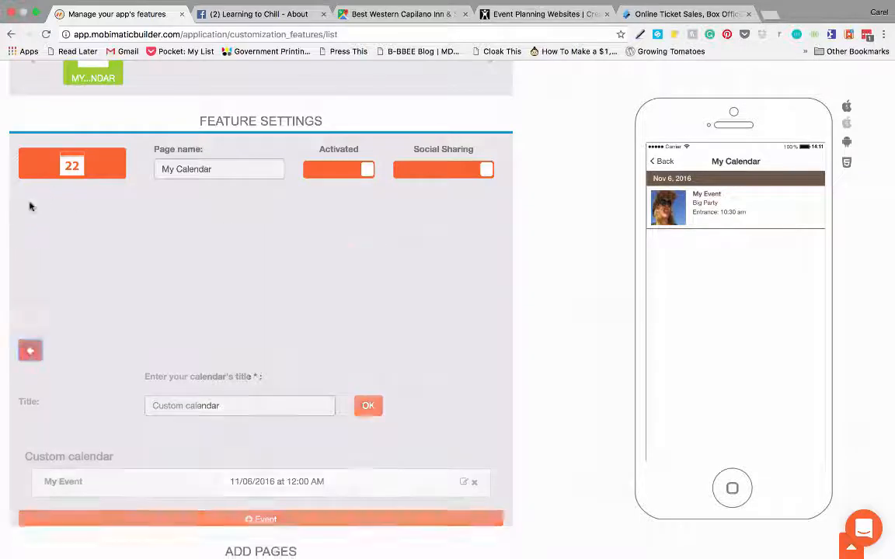